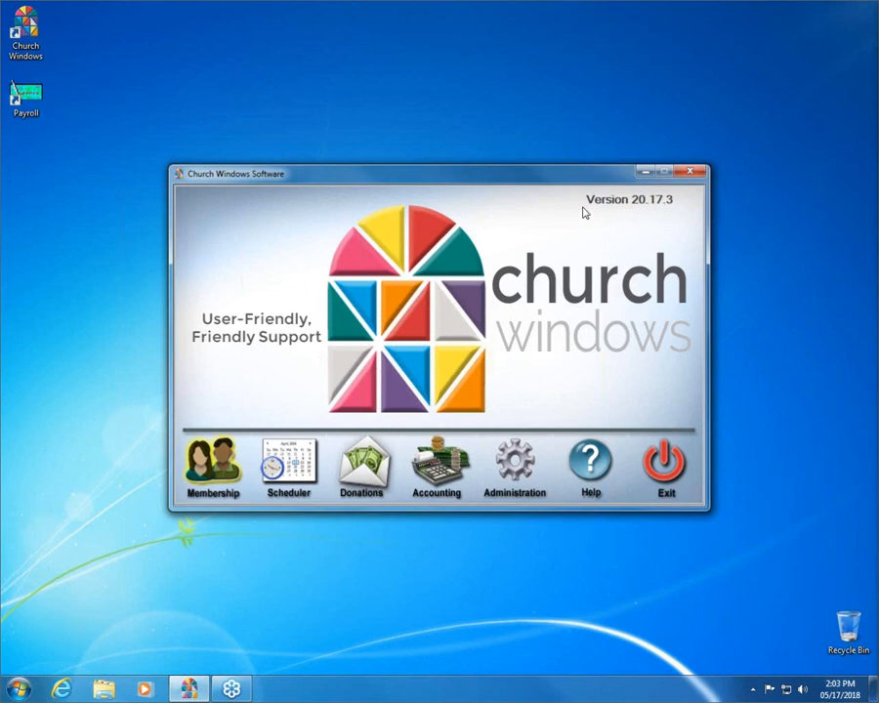
# - Open the Donations module from the launcher and show its Givers tools
pyautogui.click(361, 476)
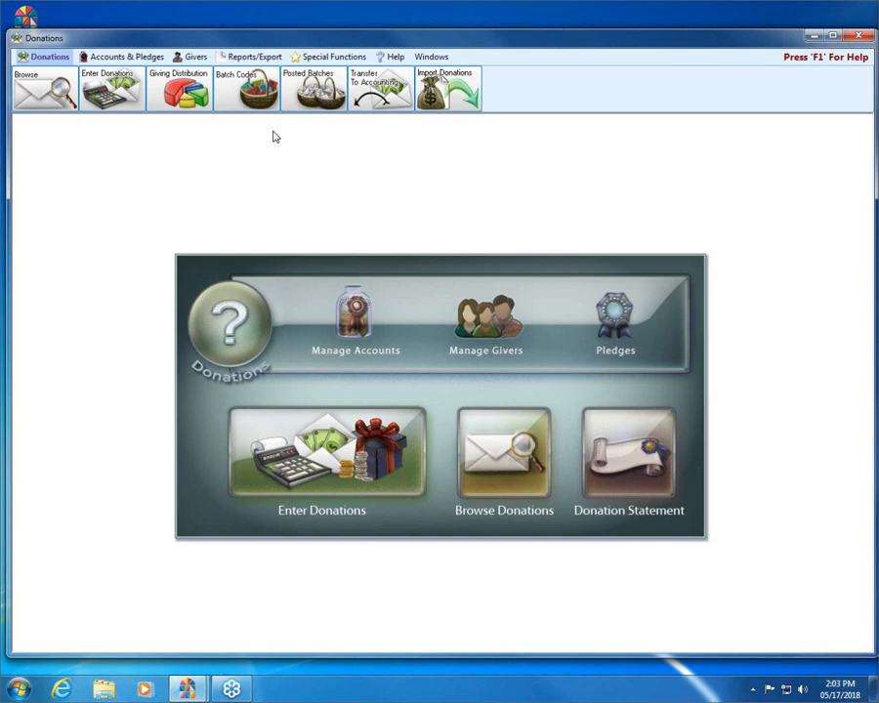
pyautogui.click(190, 58)
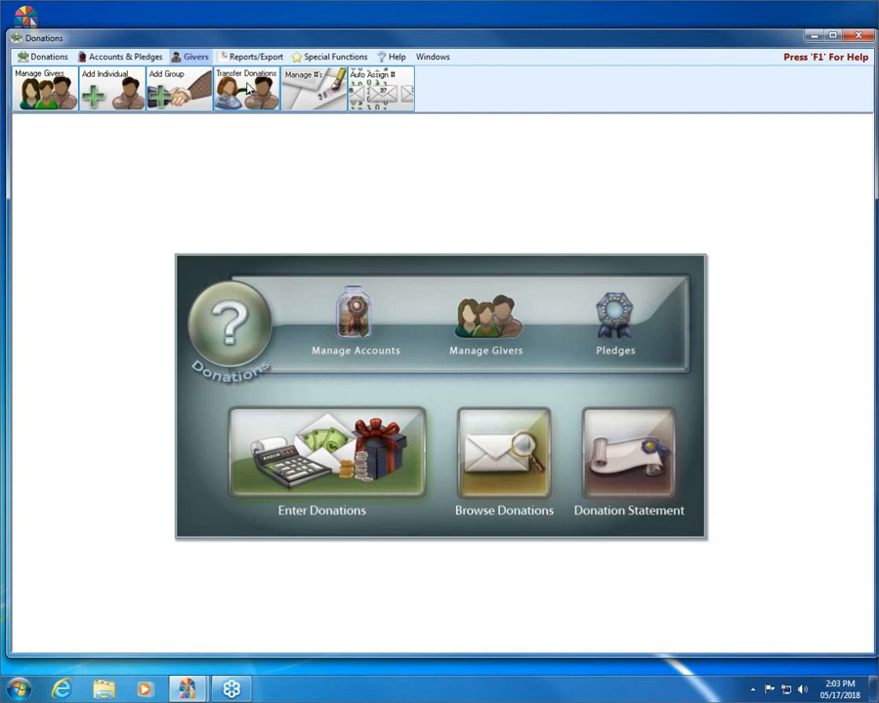
# - Open the Transfer Donations window from the Givers ribbon
pyautogui.click(249, 88)
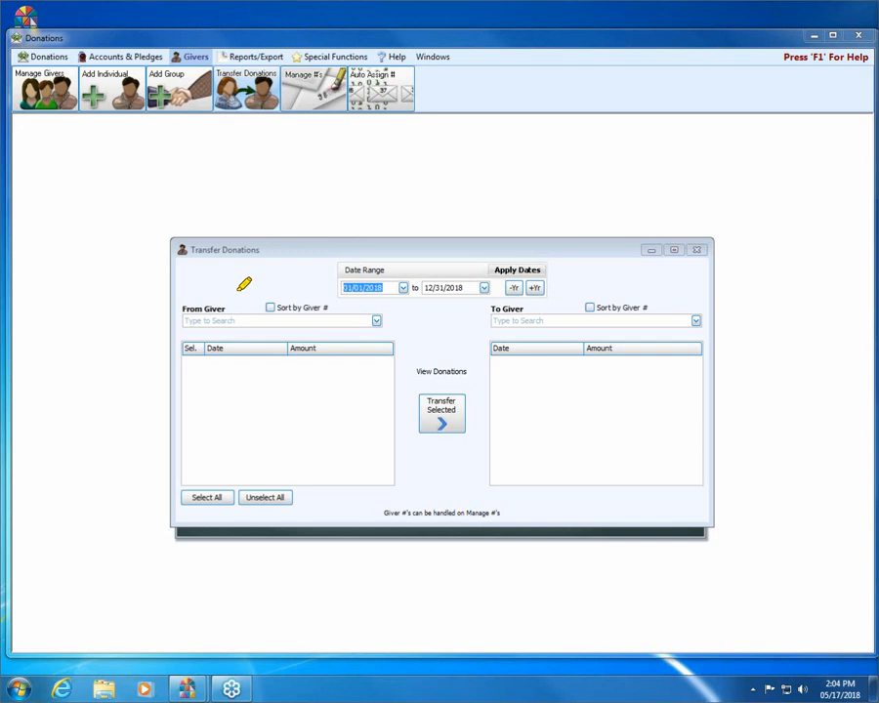
# - Apply a transfer date range of 01/01/2018 through today, 05/17/2018
pyautogui.moveTo(335, 248)
pyautogui.mouseDown()
pyautogui.moveTo(327, 265)
pyautogui.moveTo(348, 297)
pyautogui.moveTo(470, 303)
pyautogui.moveTo(561, 280)
pyautogui.moveTo(549, 250)
pyautogui.moveTo(478, 238)
pyautogui.moveTo(335, 245)
pyautogui.mouseUp()
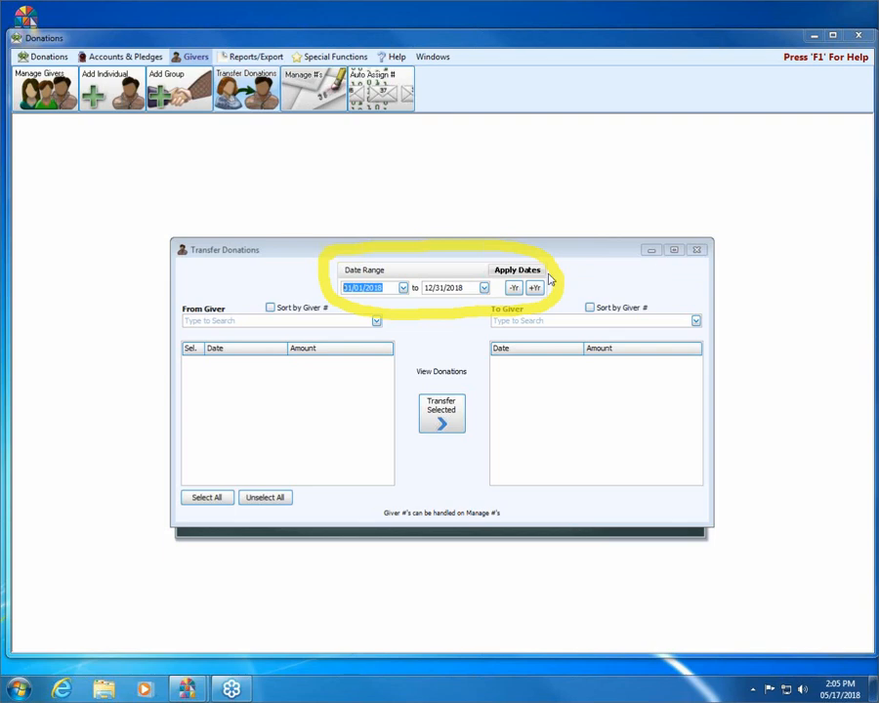
pyautogui.click(534, 287)
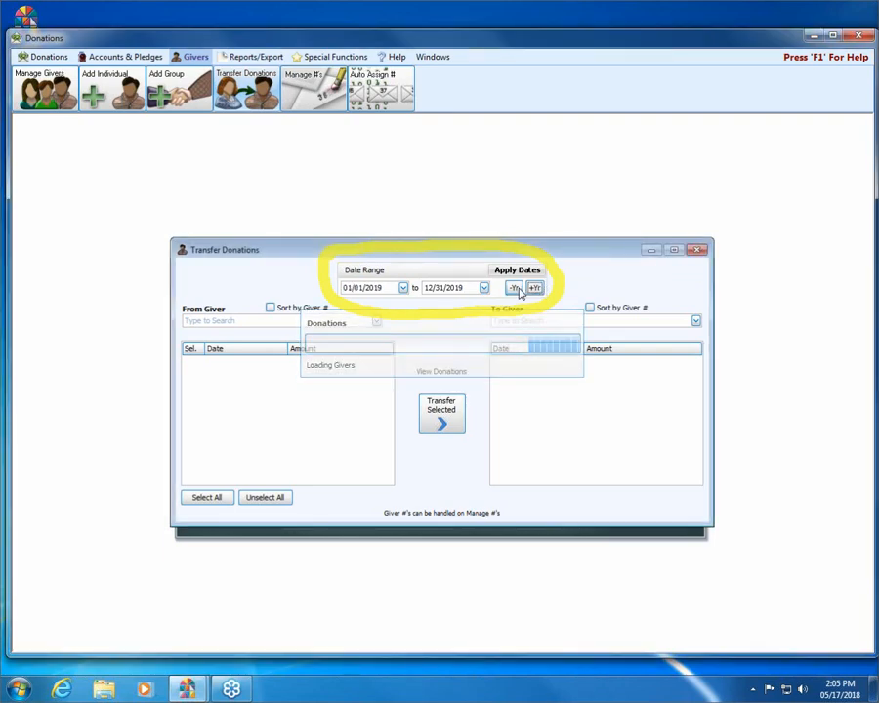
pyautogui.click(515, 290)
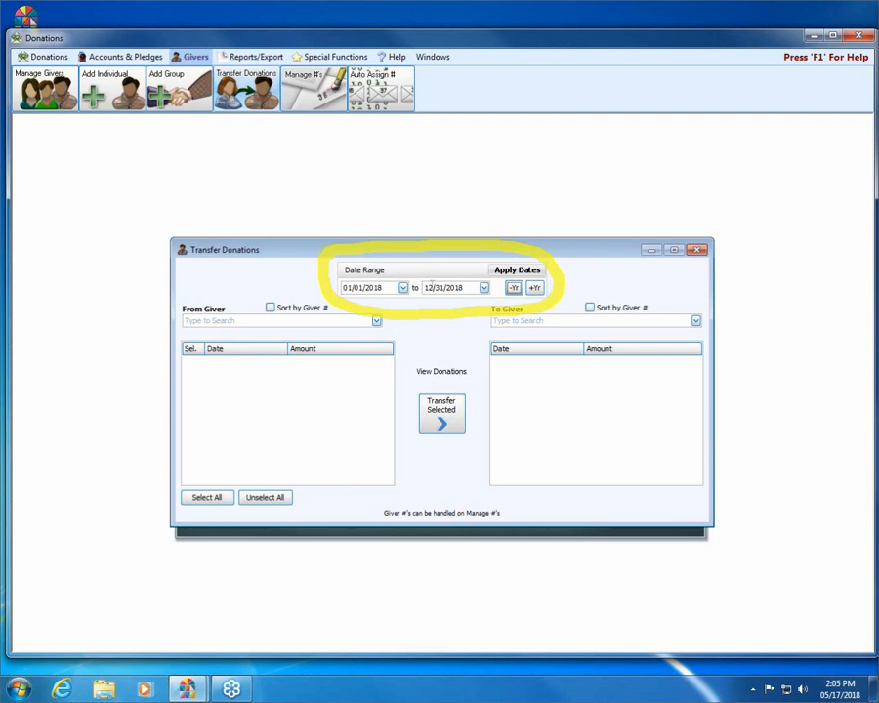
pyautogui.click(484, 288)
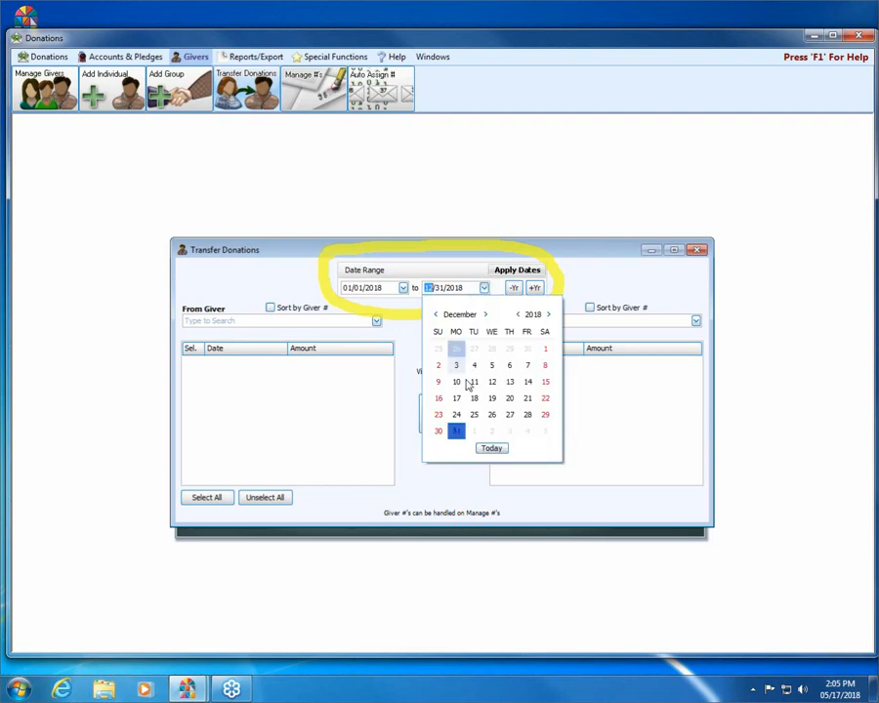
pyautogui.click(487, 447)
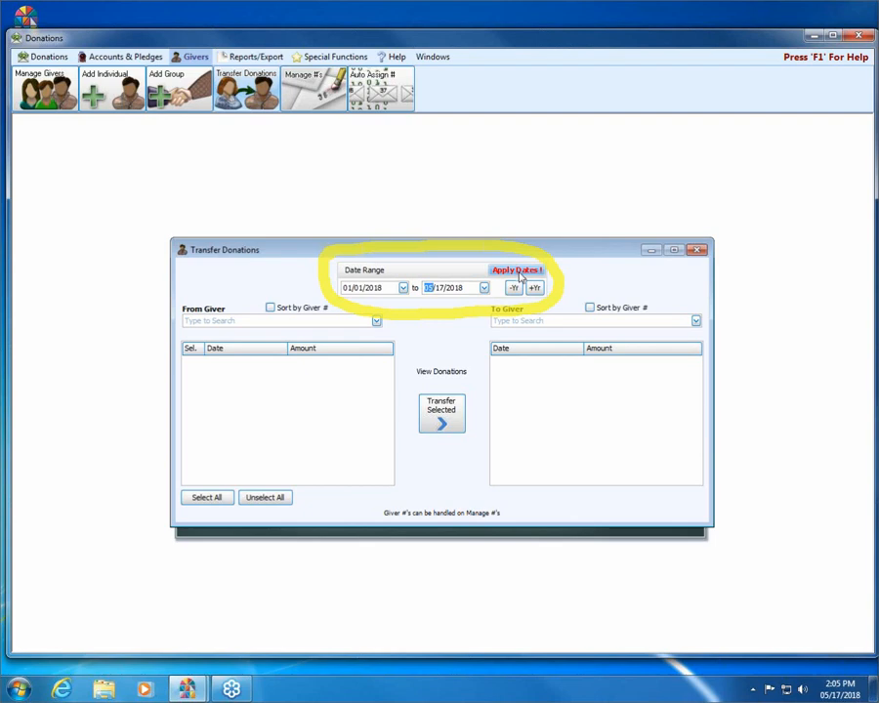
pyautogui.click(518, 270)
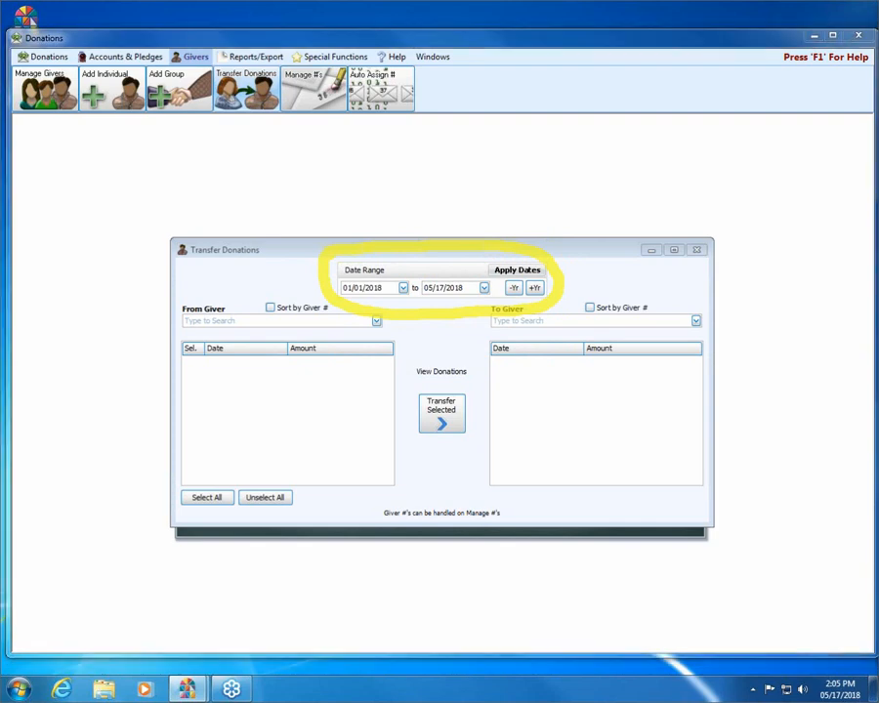
pyautogui.press('Escape')
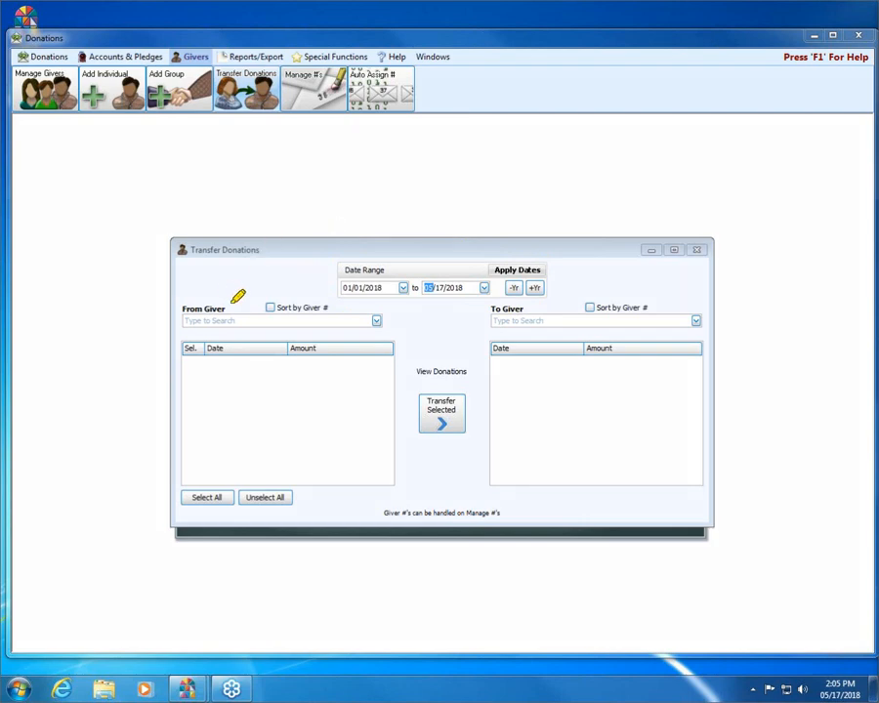
# - Enter the giver's name as From Giver and pick the donations-only [D] record, showing eight donations
pyautogui.moveTo(237, 298)
pyautogui.mouseDown()
pyautogui.moveTo(194, 288)
pyautogui.moveTo(181, 295)
pyautogui.moveTo(193, 322)
pyautogui.moveTo(232, 315)
pyautogui.moveTo(230, 290)
pyautogui.mouseUp()
pyautogui.moveTo(536, 289)
pyautogui.mouseDown()
pyautogui.moveTo(510, 300)
pyautogui.moveTo(501, 324)
pyautogui.moveTo(535, 307)
pyautogui.moveTo(525, 288)
pyautogui.mouseUp()
pyautogui.click(376, 320)
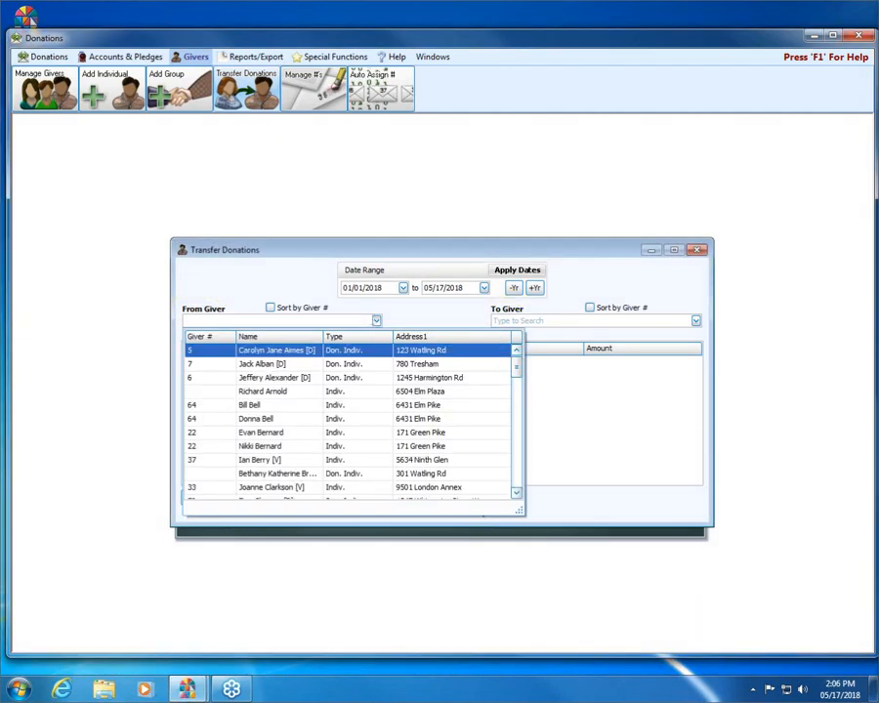
pyautogui.click(358, 320)
pyautogui.click(376, 321)
pyautogui.click(375, 321)
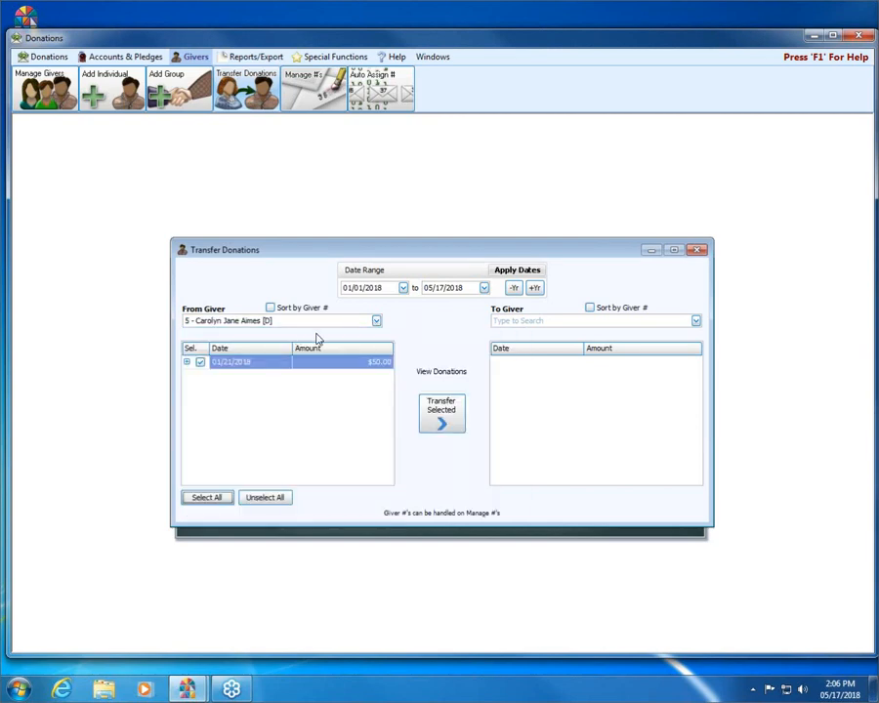
pyautogui.moveTo(316, 320); pyautogui.dragTo(122, 315)
pyautogui.press('BackSpace')
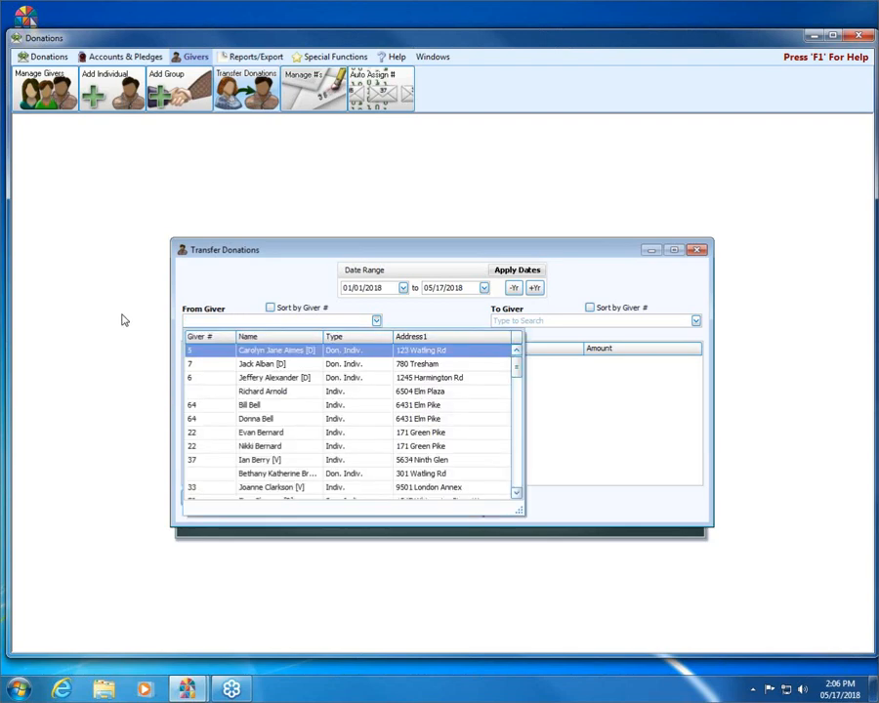
pyautogui.write('pe')
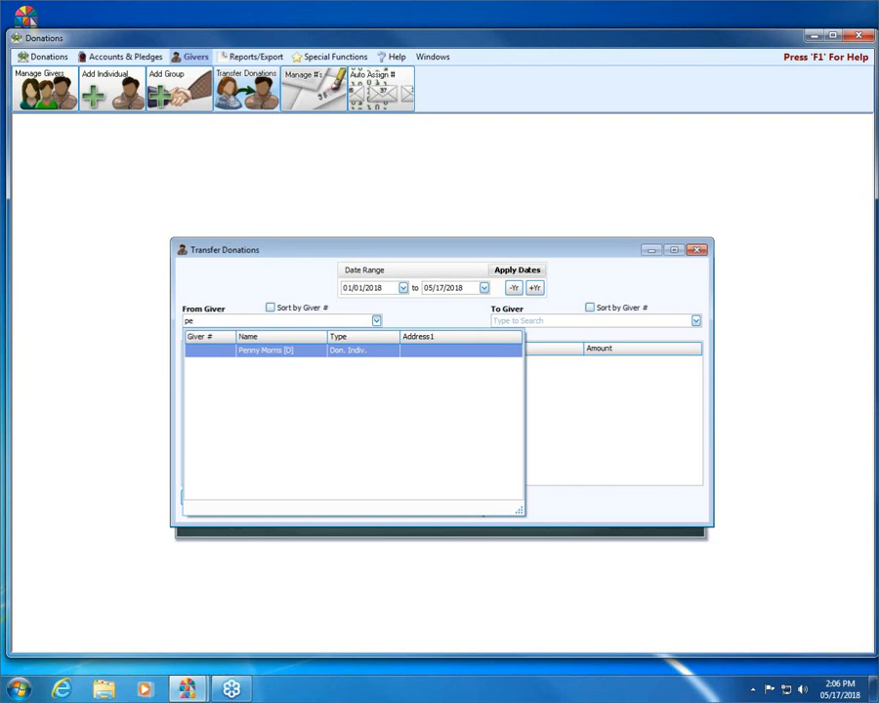
pyautogui.press('Return')
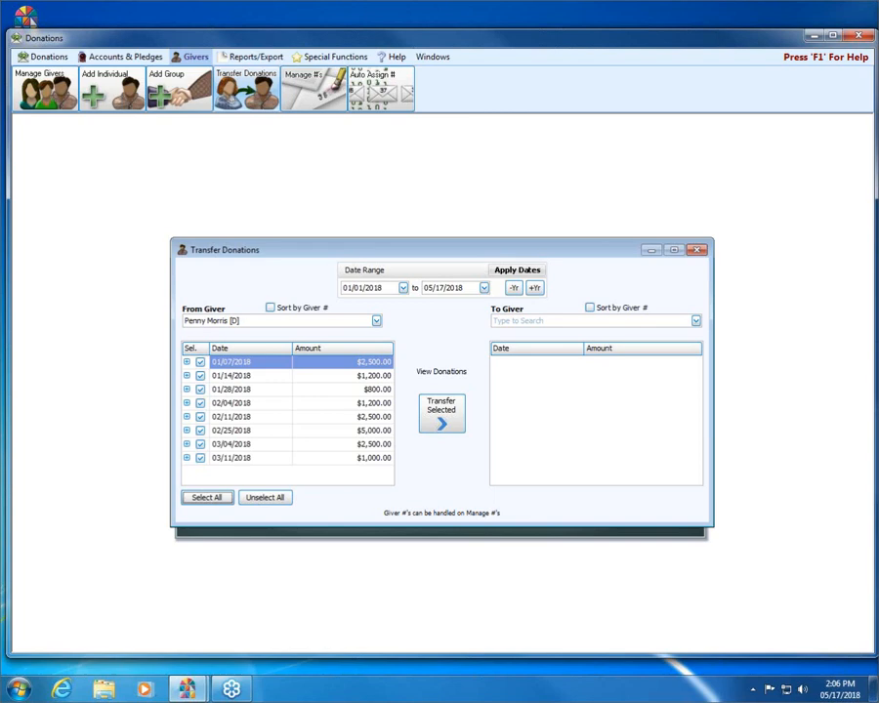
# - Search the giver's name in To Giver and choose the regular record, giver 9
pyautogui.click(555, 317)
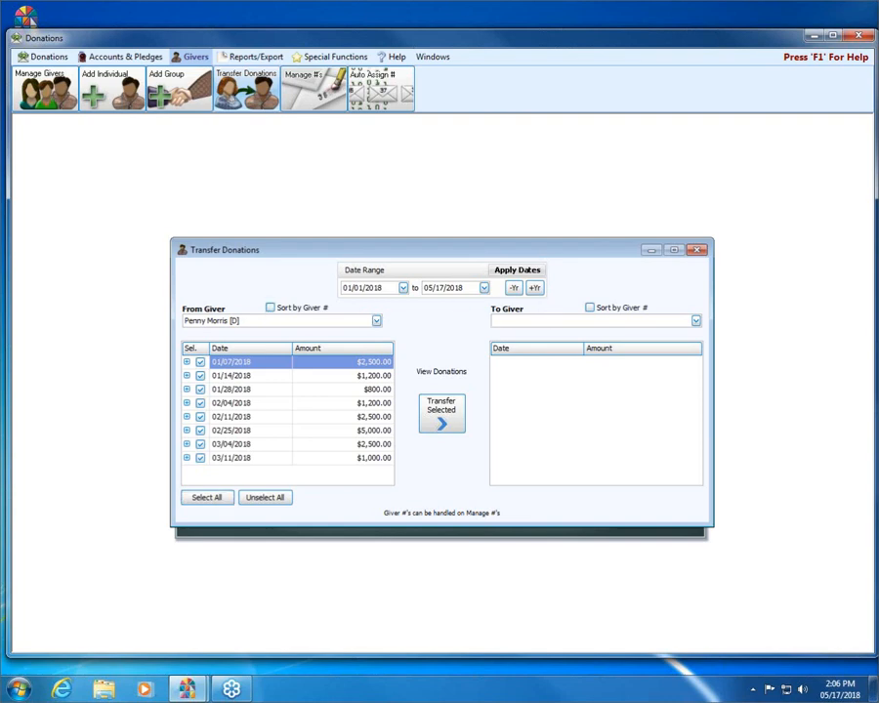
pyautogui.write('penn')
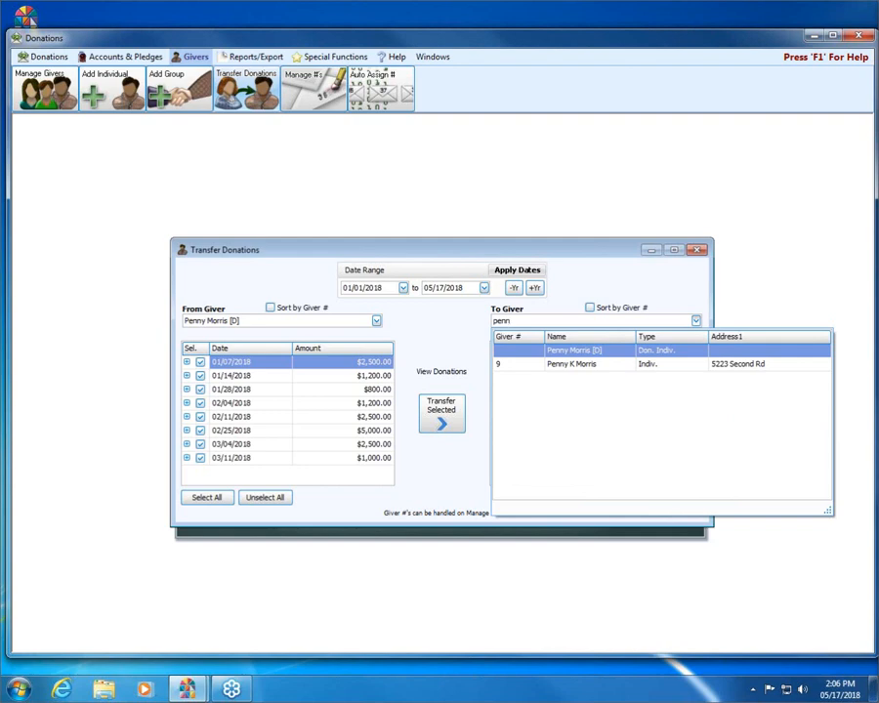
pyautogui.press('Down')
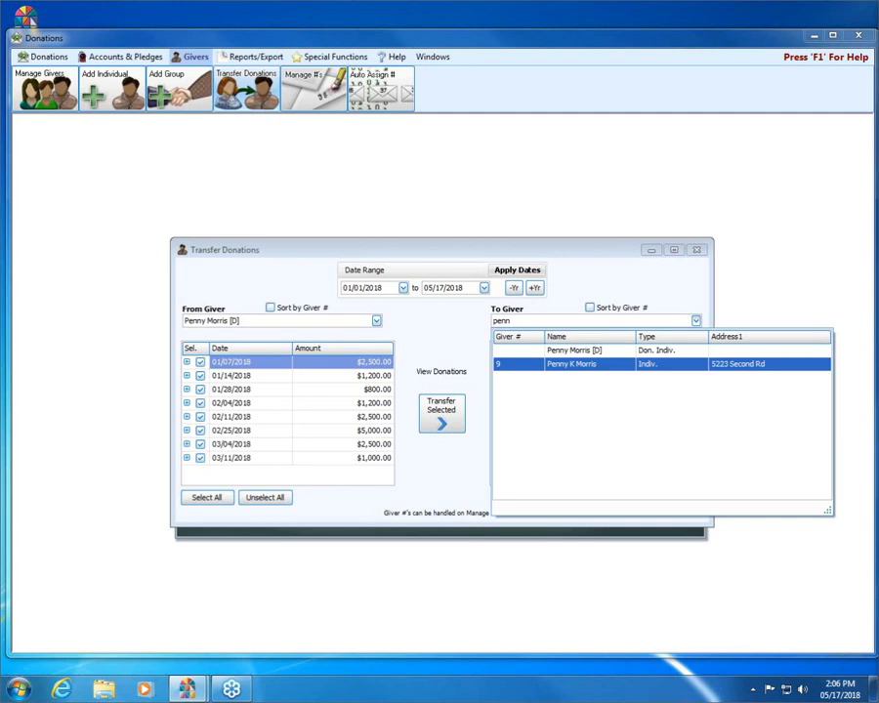
pyautogui.click(583, 364)
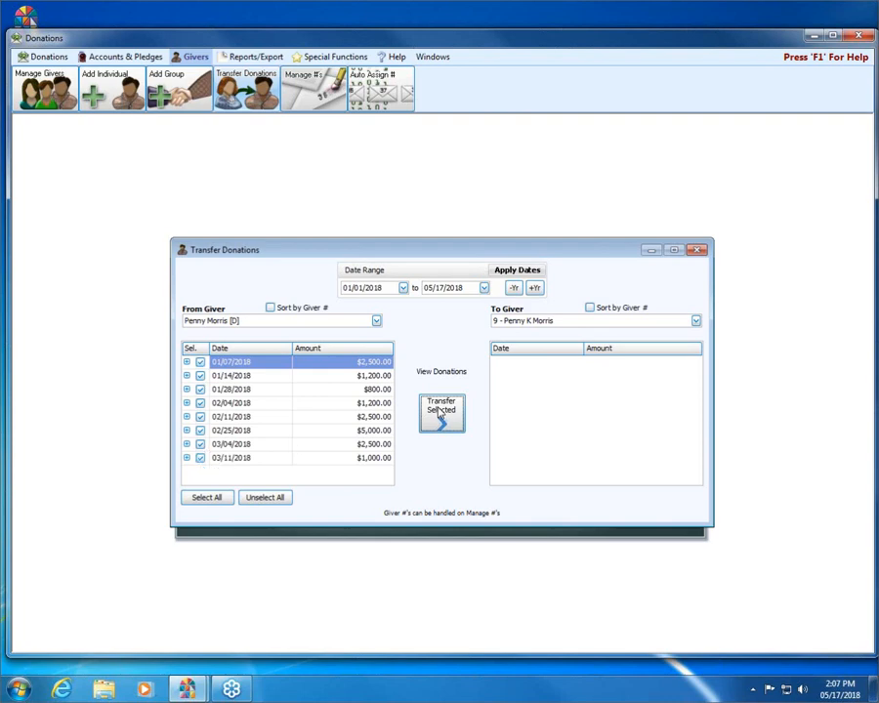
# - Check all eight source donations for transfer with Select All
pyautogui.click(199, 376)
pyautogui.click(200, 389)
pyautogui.click(211, 497)
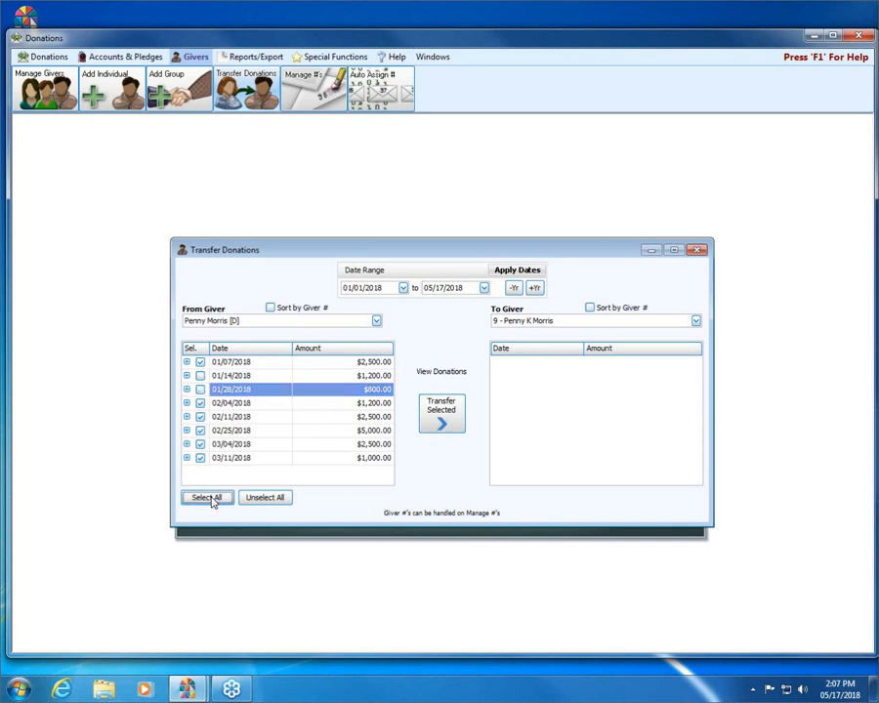
# - Transfer the eight checked donations to giver 9, confirming the reversal and re-posting
pyautogui.click(441, 421)
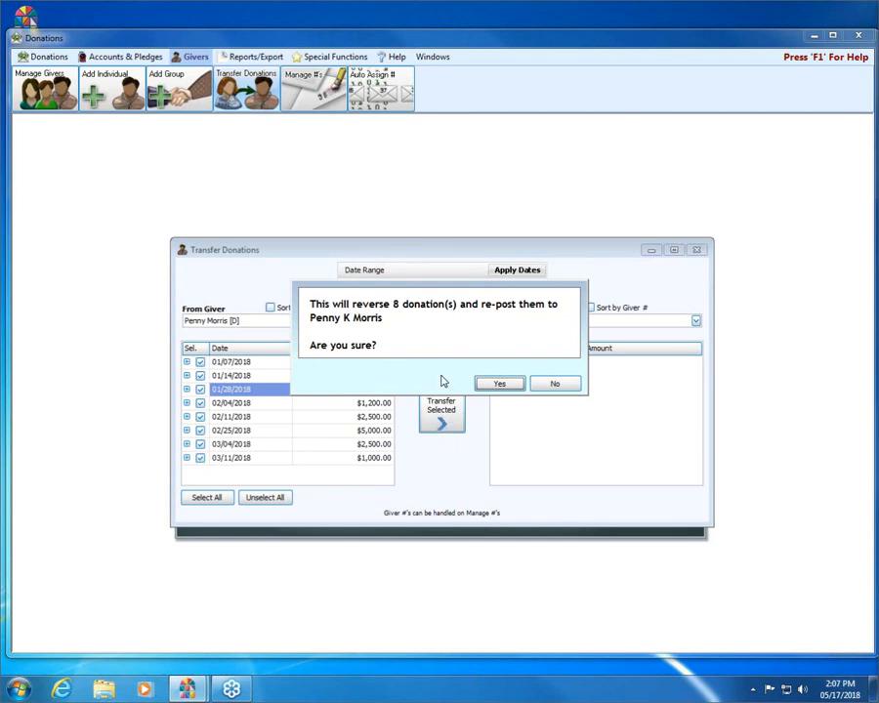
pyautogui.click(516, 383)
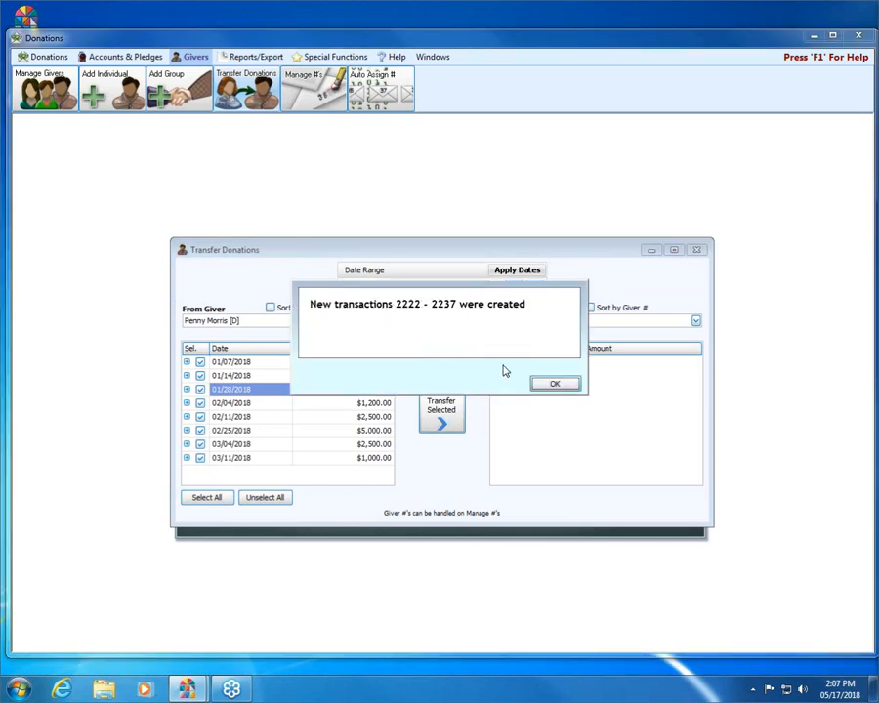
pyautogui.click(552, 382)
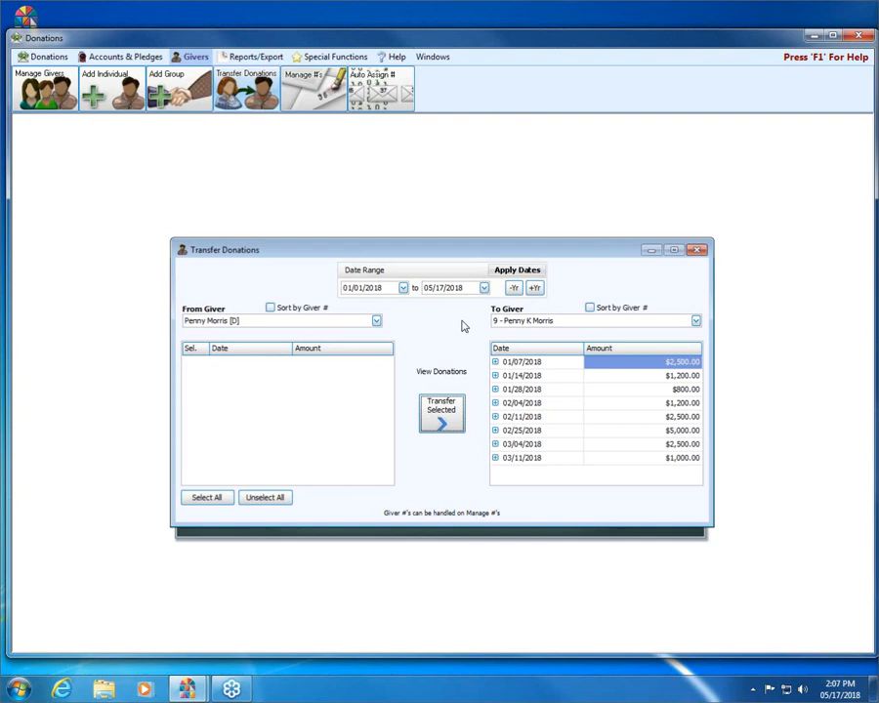
# - Close the Transfer Donations window to return to the Donations screen
pyautogui.click(694, 249)
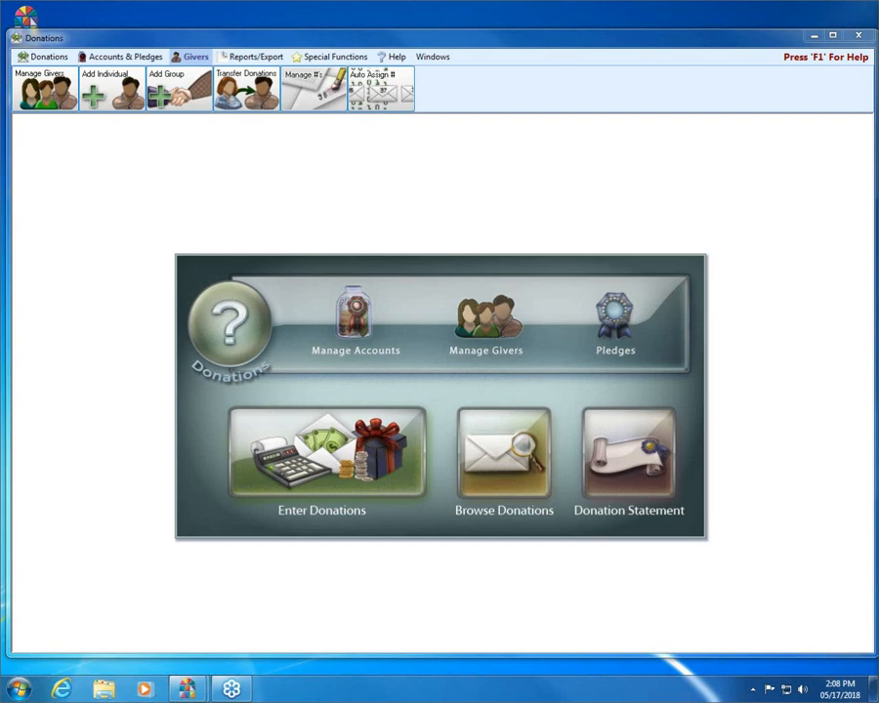
pyautogui.moveTo(514, 283)
pyautogui.mouseDown()
pyautogui.moveTo(446, 276)
pyautogui.moveTo(429, 342)
pyautogui.moveTo(560, 374)
pyautogui.moveTo(553, 254)
pyautogui.moveTo(480, 277)
pyautogui.mouseUp()
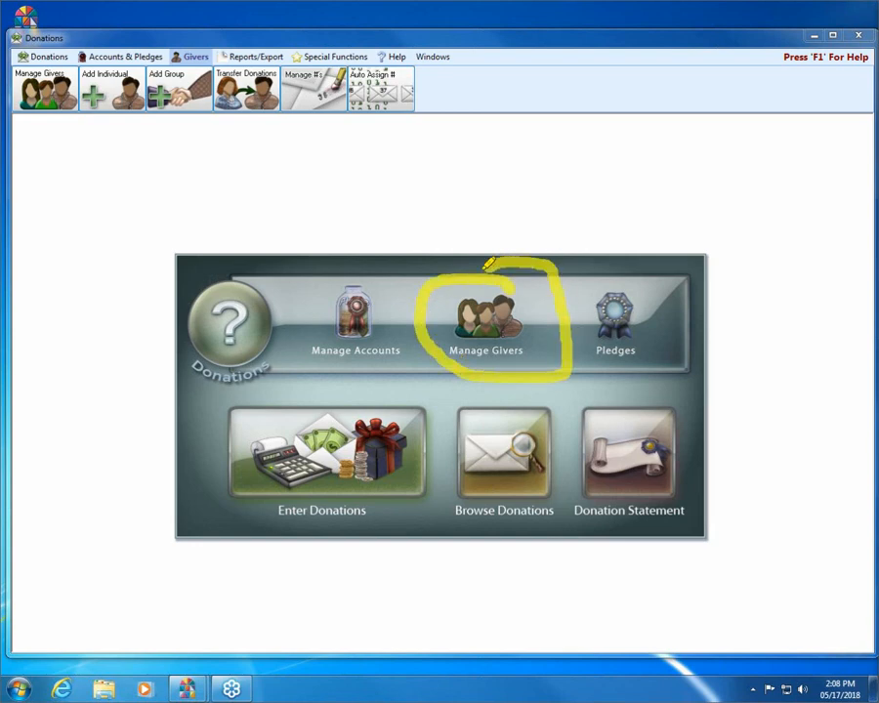
pyautogui.moveTo(53, 49)
pyautogui.mouseDown()
pyautogui.moveTo(8, 70)
pyautogui.moveTo(70, 117)
pyautogui.moveTo(87, 74)
pyautogui.moveTo(51, 43)
pyautogui.mouseUp()
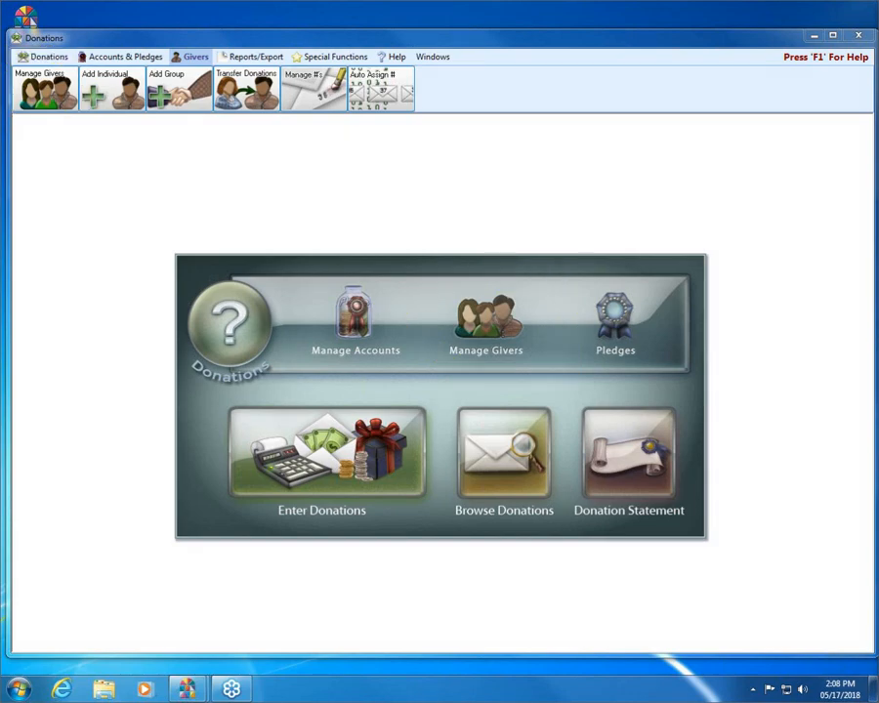
# - In Manage Givers, search the giver's name and show the second match, giver 9 with initial K
pyautogui.click(481, 348)
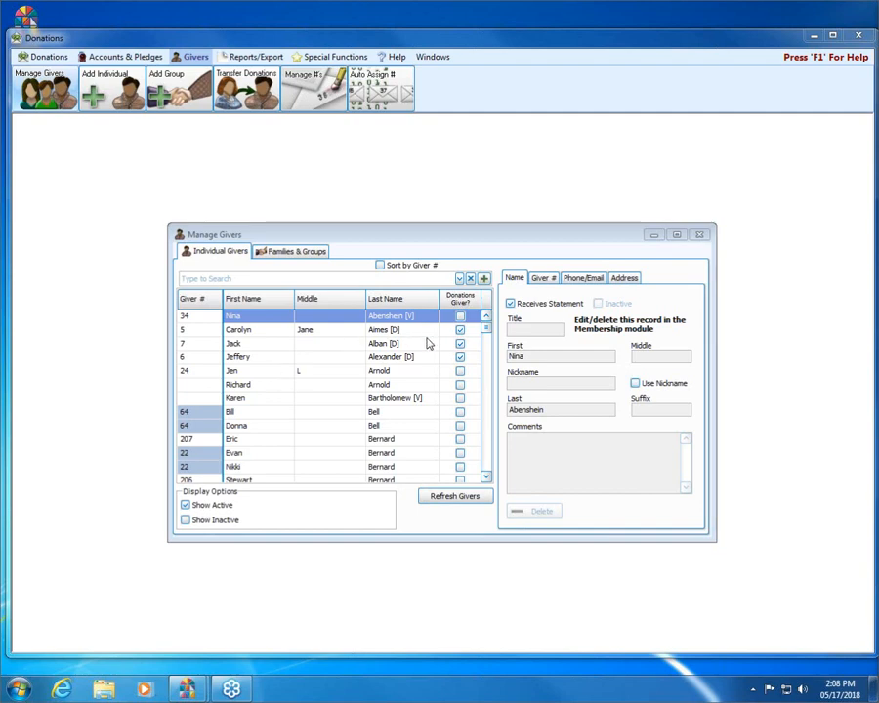
pyautogui.click(366, 277)
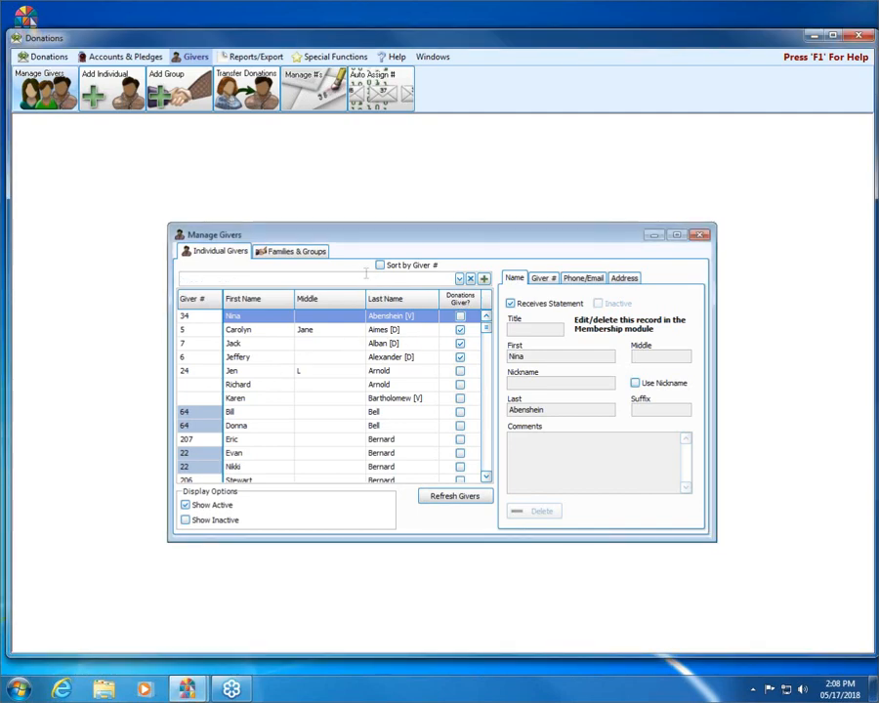
pyautogui.write('penny')
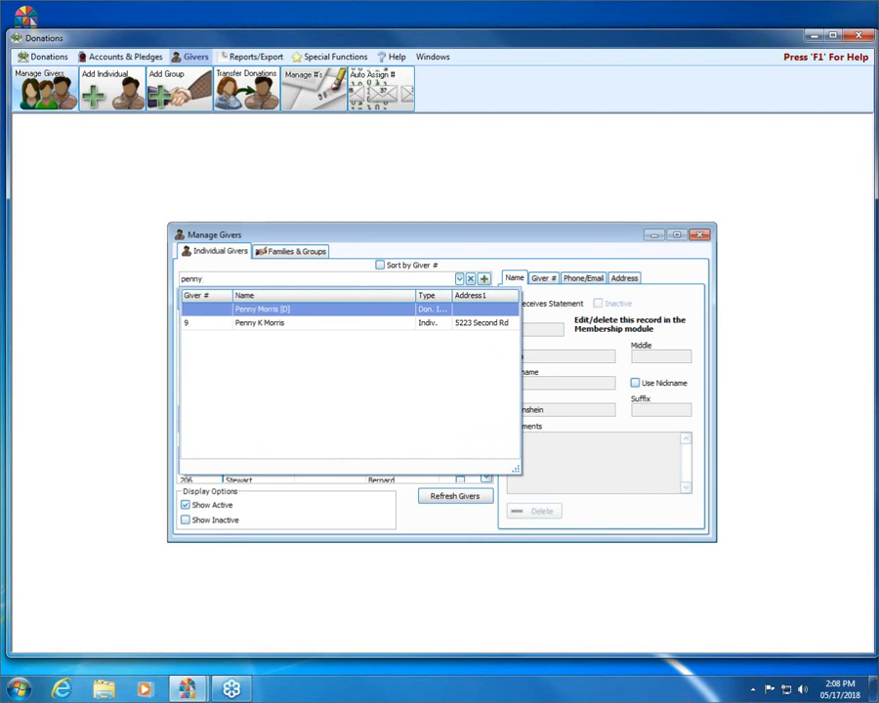
pyautogui.press('Return')
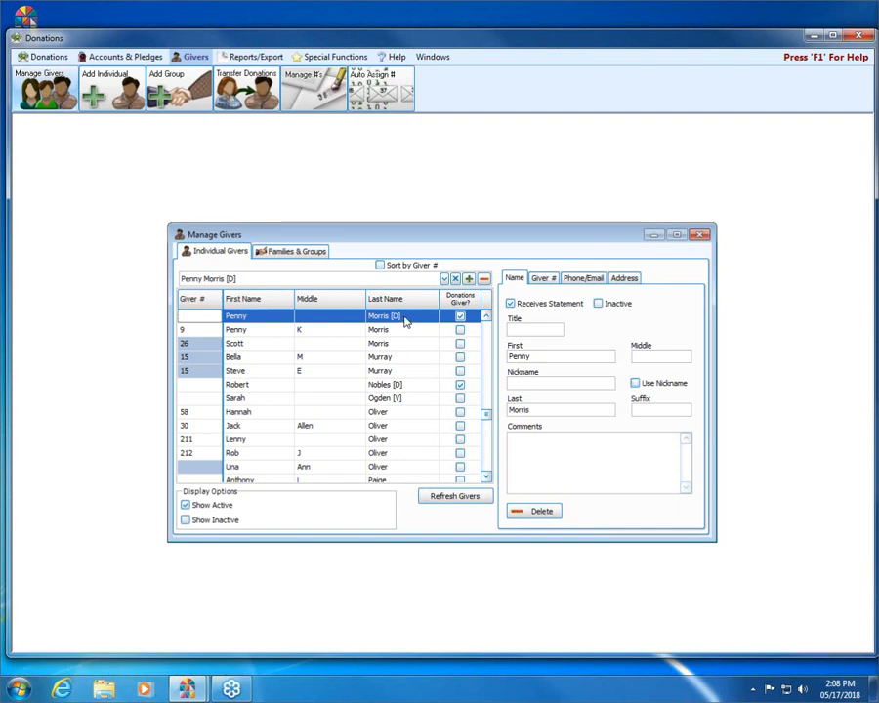
pyautogui.click(105, 65)
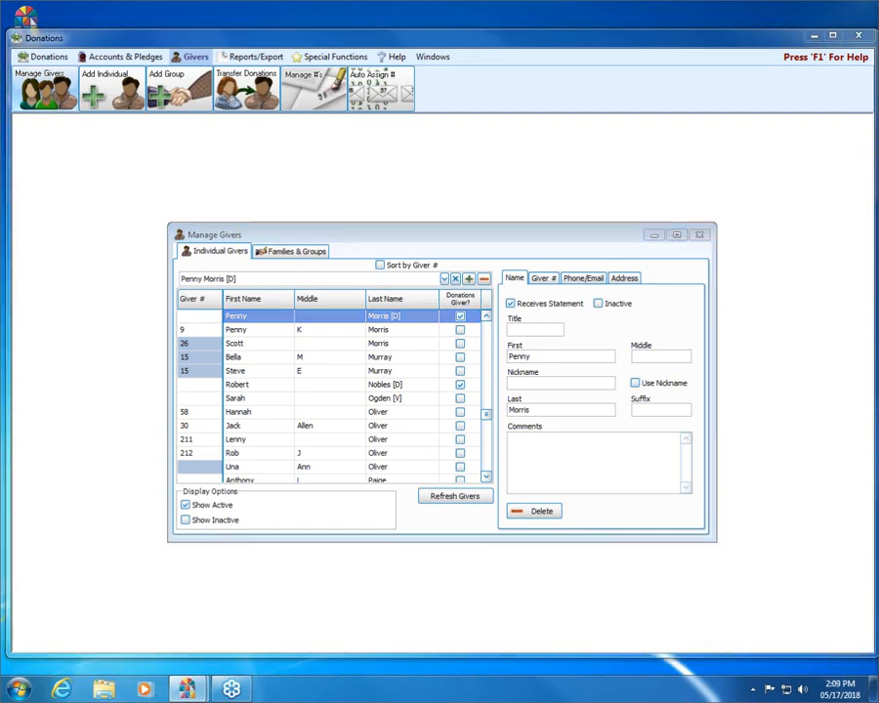
pyautogui.click(621, 238)
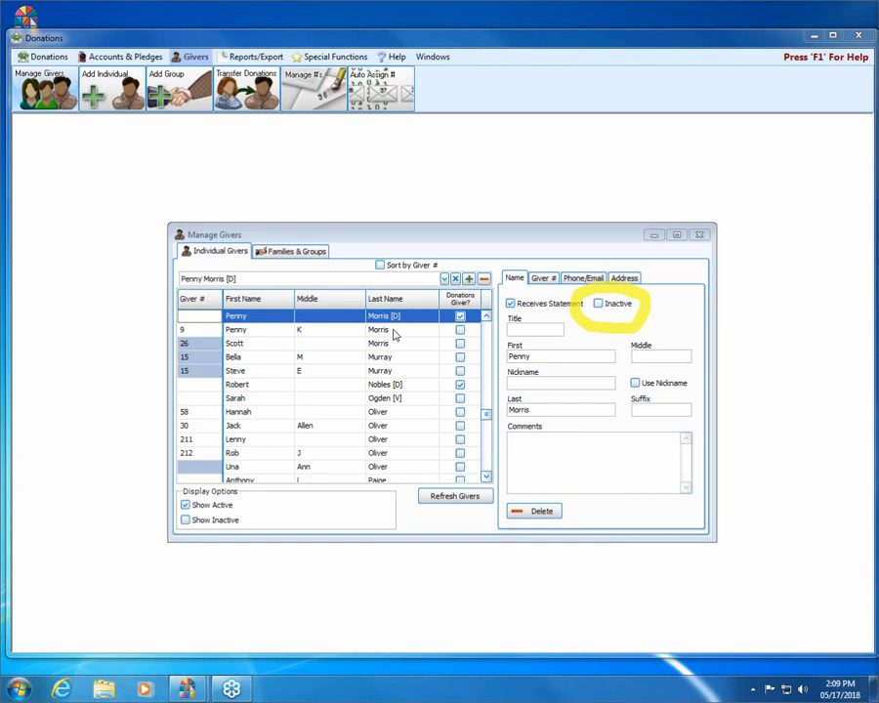
pyautogui.click(395, 335)
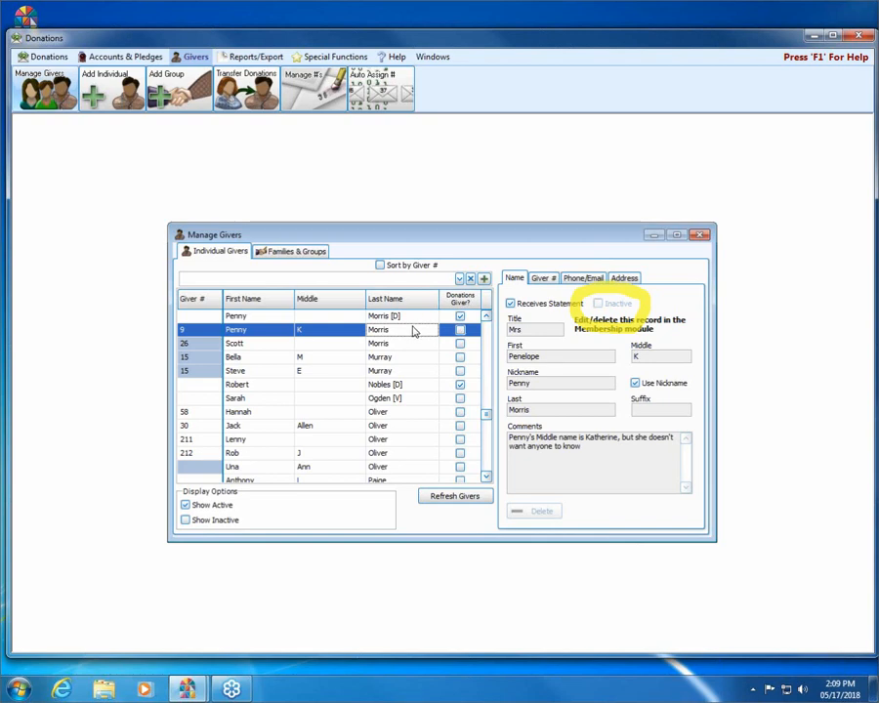
# - Mark the [D] giver record Inactive on the Name tab and refresh the givers list
pyautogui.click(381, 331)
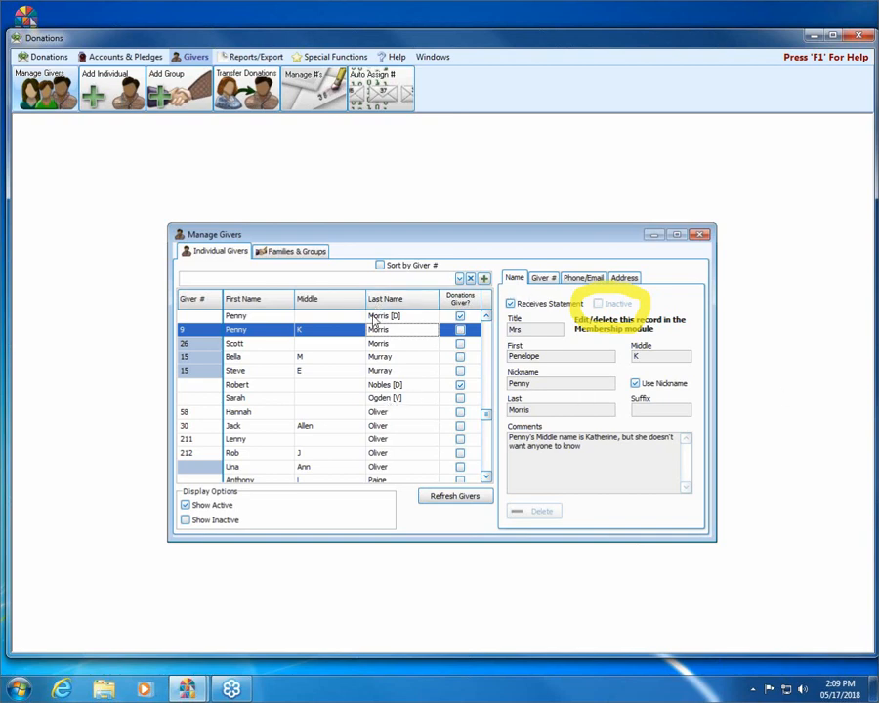
pyautogui.click(353, 316)
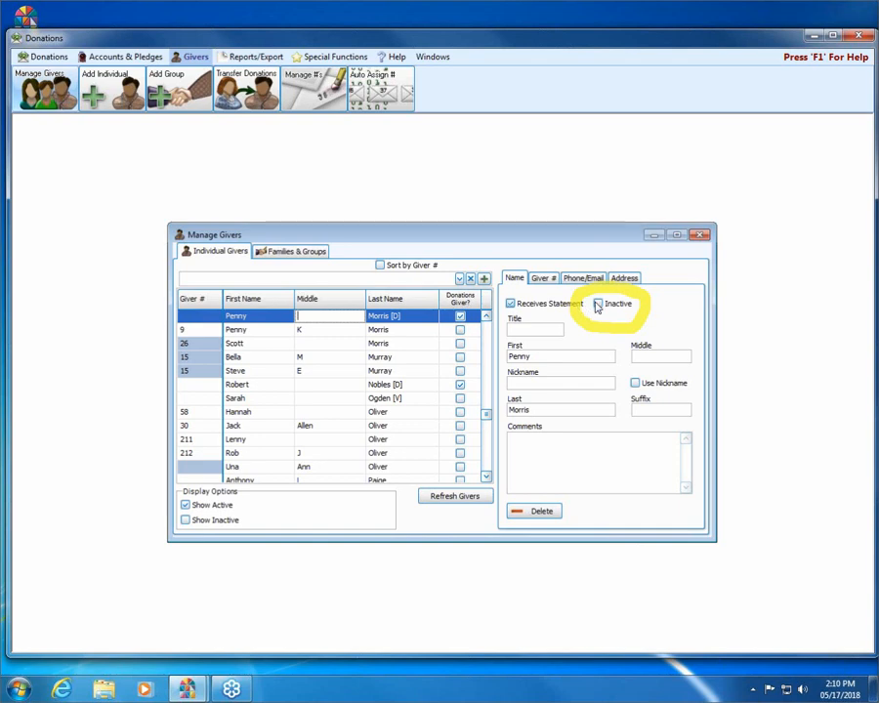
pyautogui.click(597, 304)
pyautogui.click(597, 304)
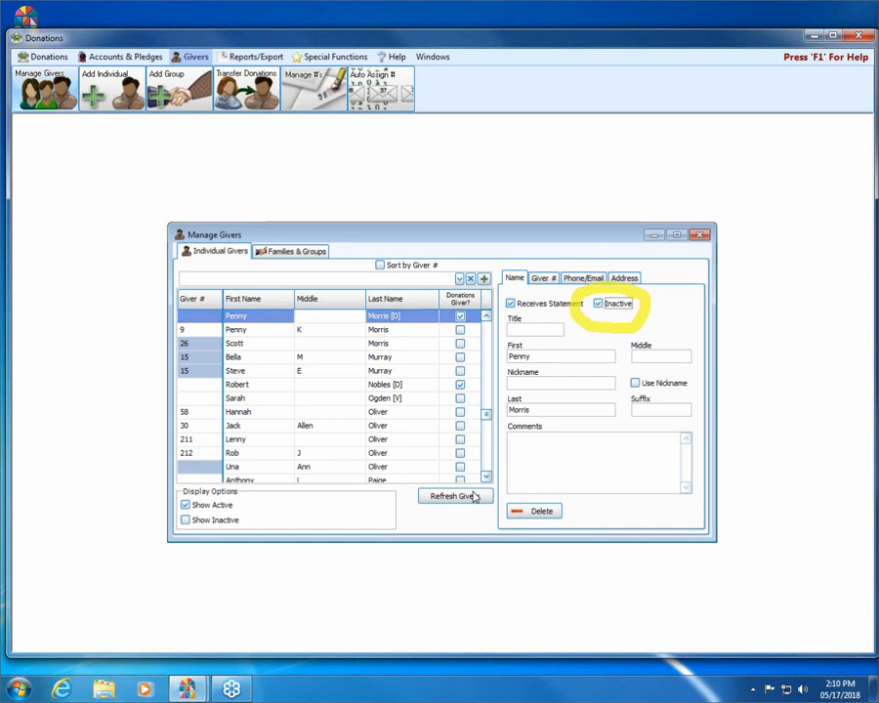
pyautogui.click(455, 495)
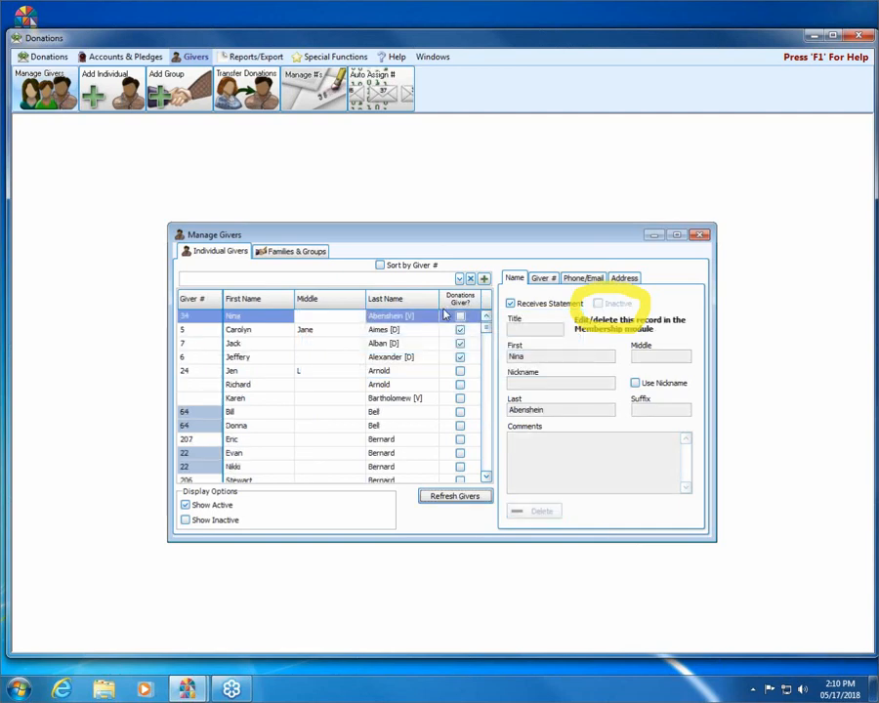
# - Search the giver's name again so only active giver 9 appears and its record loads
pyautogui.click(432, 281)
pyautogui.write('penny')
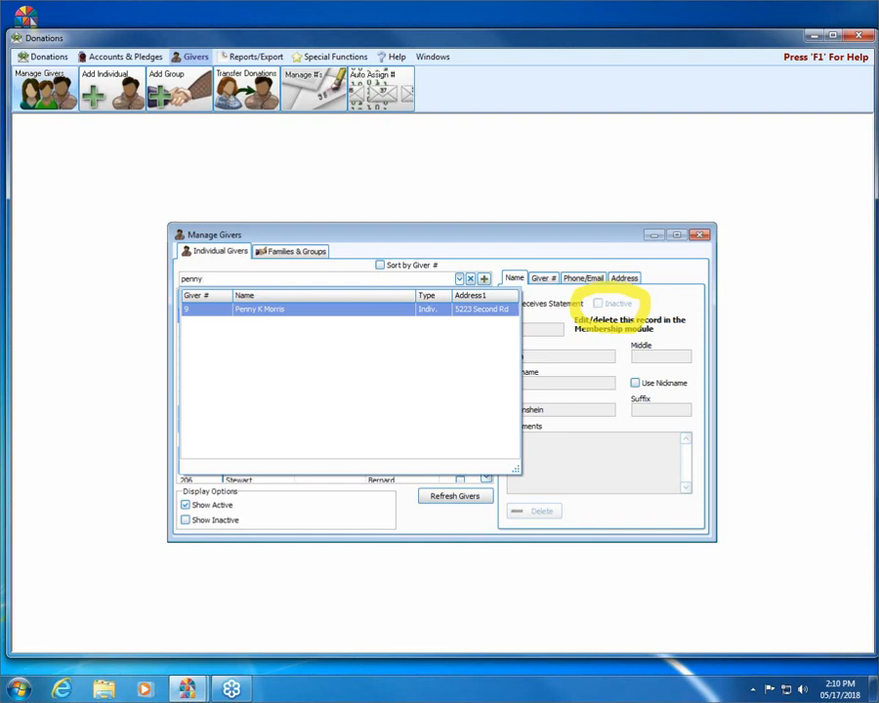
pyautogui.press('Return')
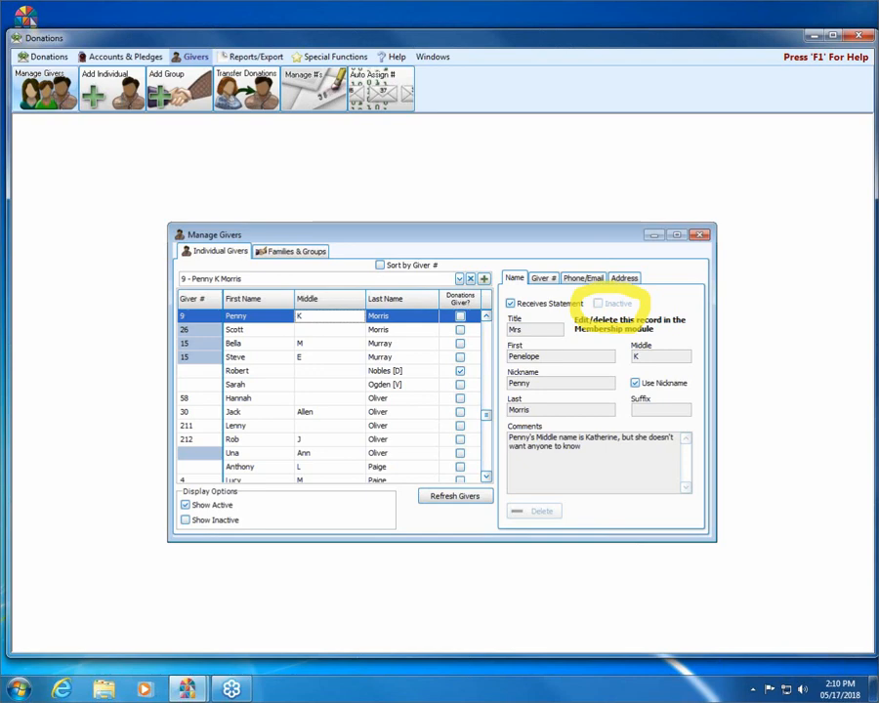
pyautogui.press('Escape')
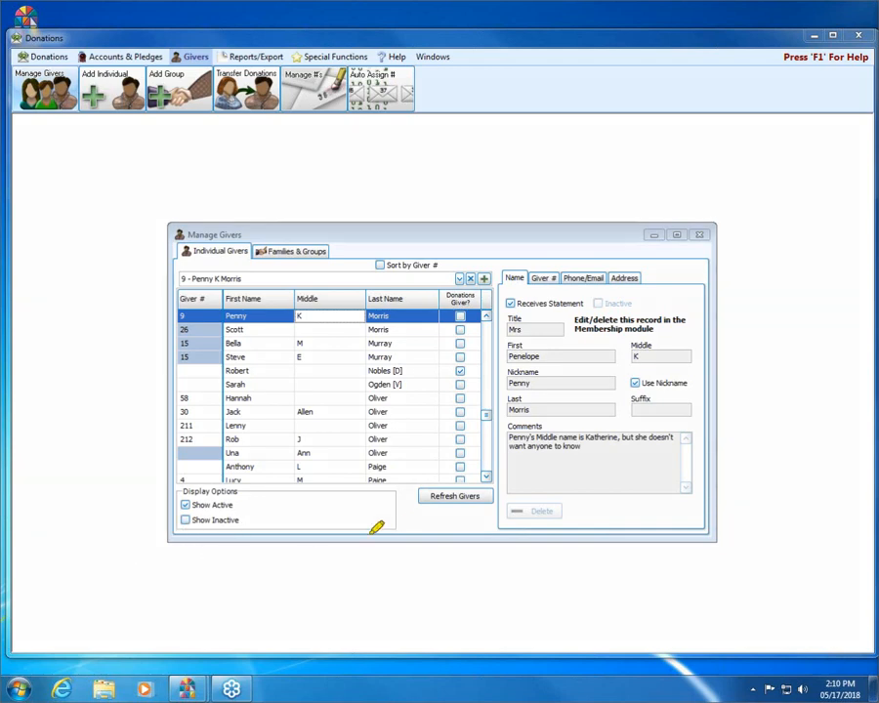
pyautogui.moveTo(219, 533)
pyautogui.mouseDown()
pyautogui.moveTo(265, 473)
pyautogui.moveTo(121, 489)
pyautogui.moveTo(270, 525)
pyautogui.mouseUp()
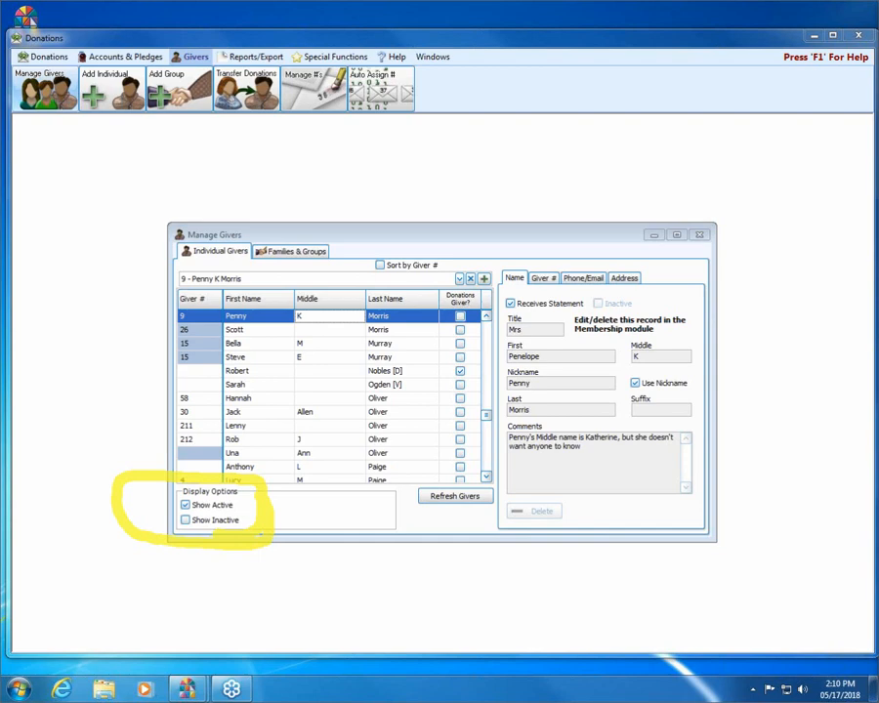
pyautogui.press('Escape')
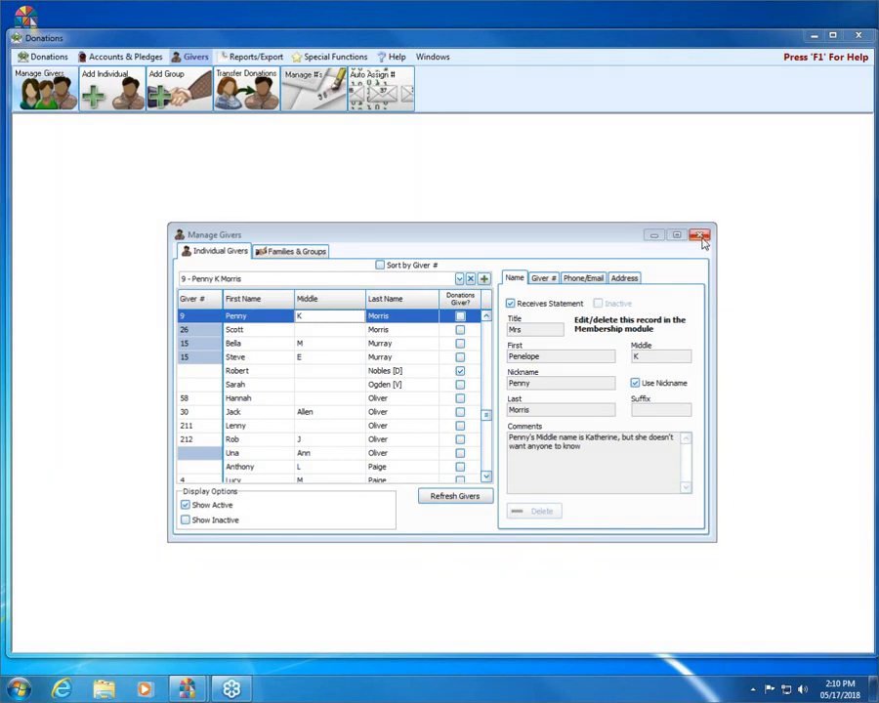
# - Close Manage Givers, start a donation entry dated 05/17/2018, and search for the inactive giver by name
pyautogui.click(697, 234)
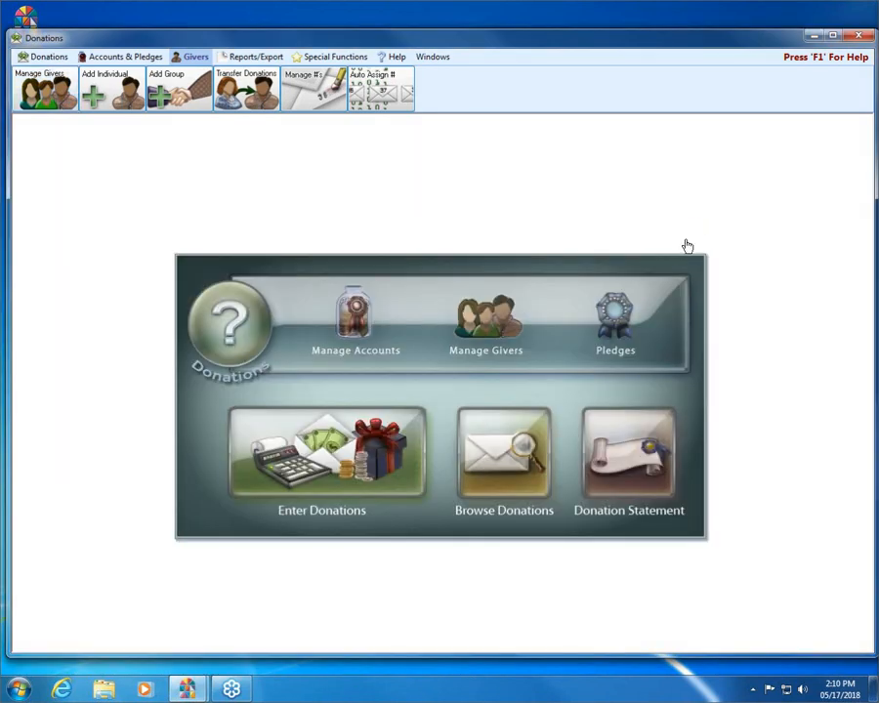
pyautogui.click(311, 471)
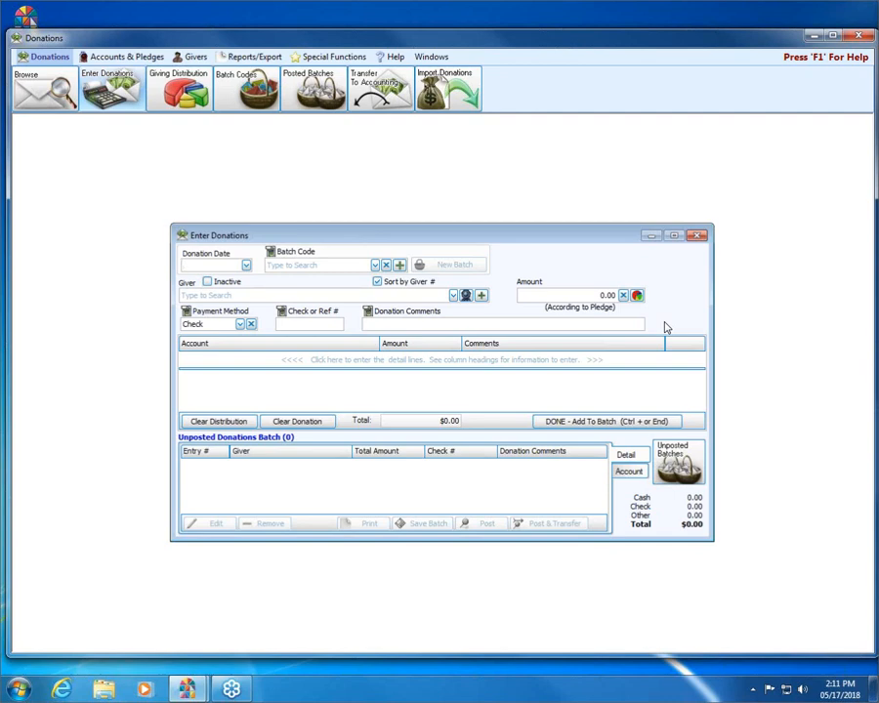
pyautogui.click(246, 267)
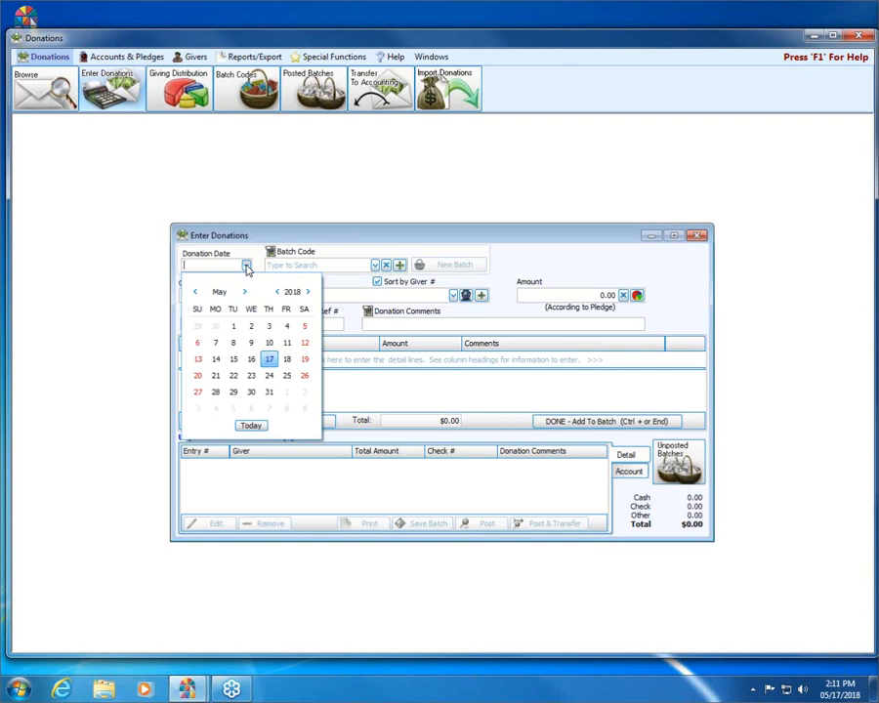
pyautogui.click(268, 359)
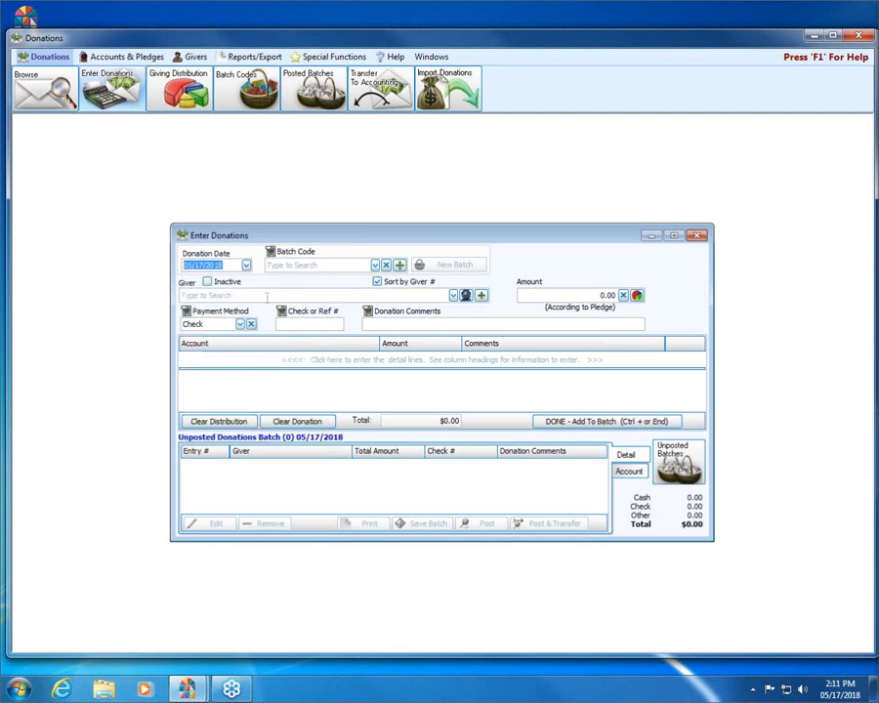
pyautogui.click(267, 296)
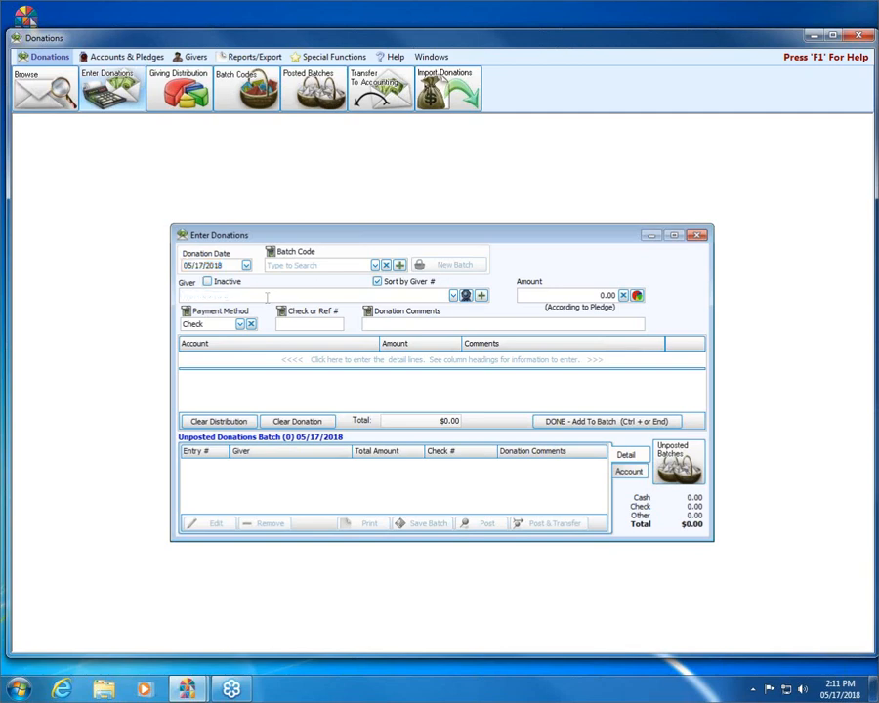
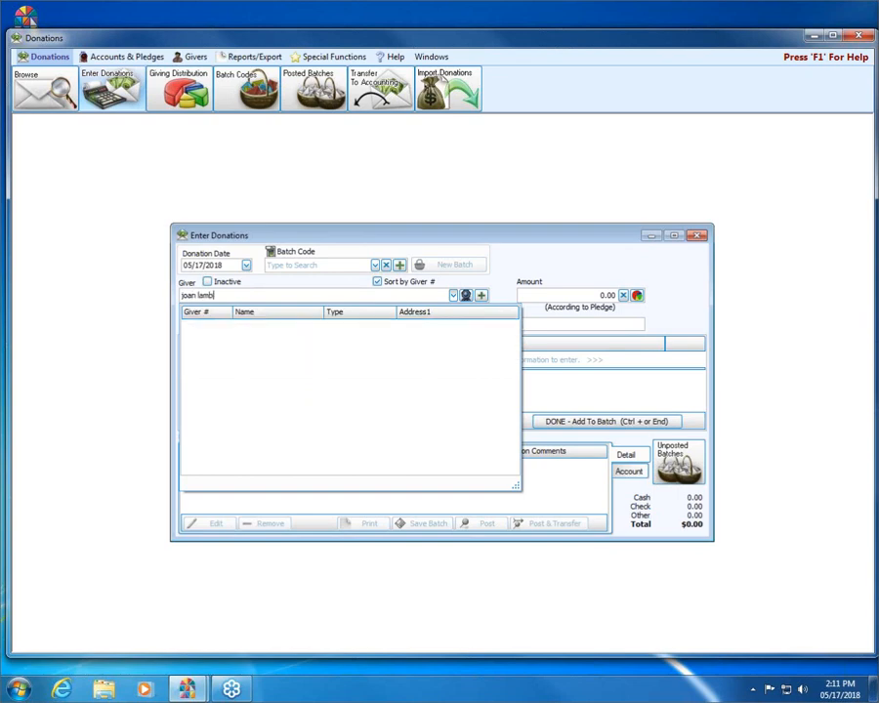
# - Erase the unmatched giver search and close the empty results list, leaving Giver blank
pyautogui.press('BackSpace')
pyautogui.press('BackSpace')
pyautogui.press('BackSpace')
pyautogui.press('BackSpace')
pyautogui.press('BackSpace')
pyautogui.press('BackSpace')
pyautogui.press('BackSpace')
pyautogui.press('BackSpace')
pyautogui.press('BackSpace')
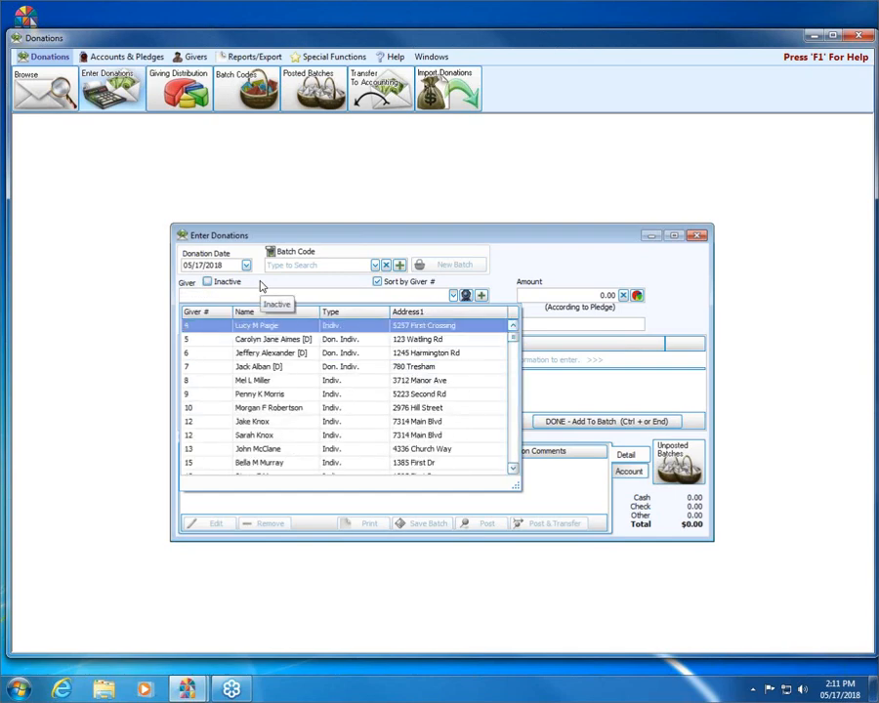
pyautogui.click(453, 295)
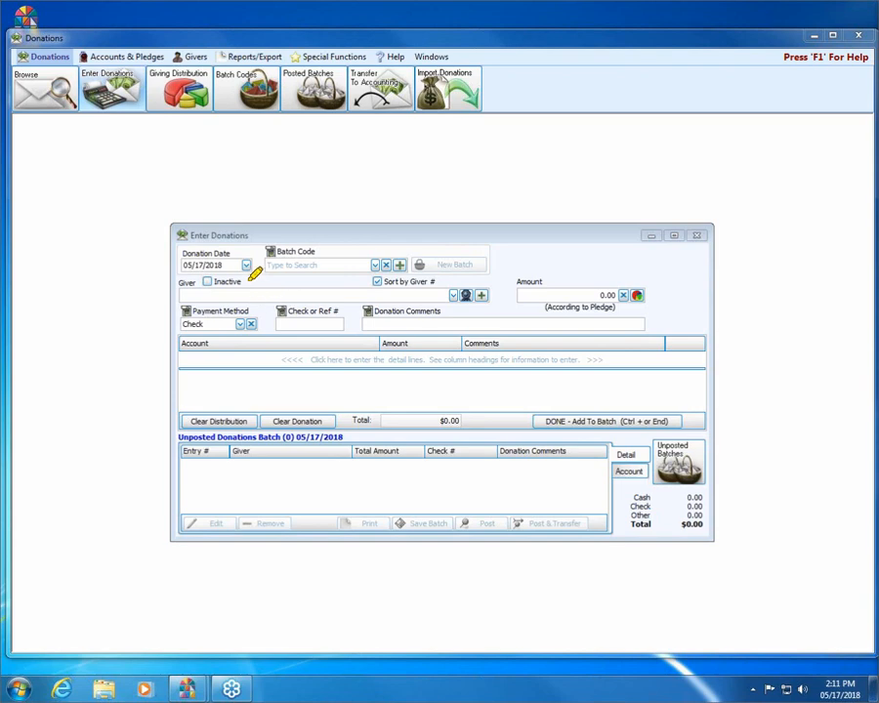
pyautogui.moveTo(251, 281)
pyautogui.mouseDown()
pyautogui.moveTo(205, 284)
pyautogui.moveTo(249, 274)
pyautogui.mouseUp()
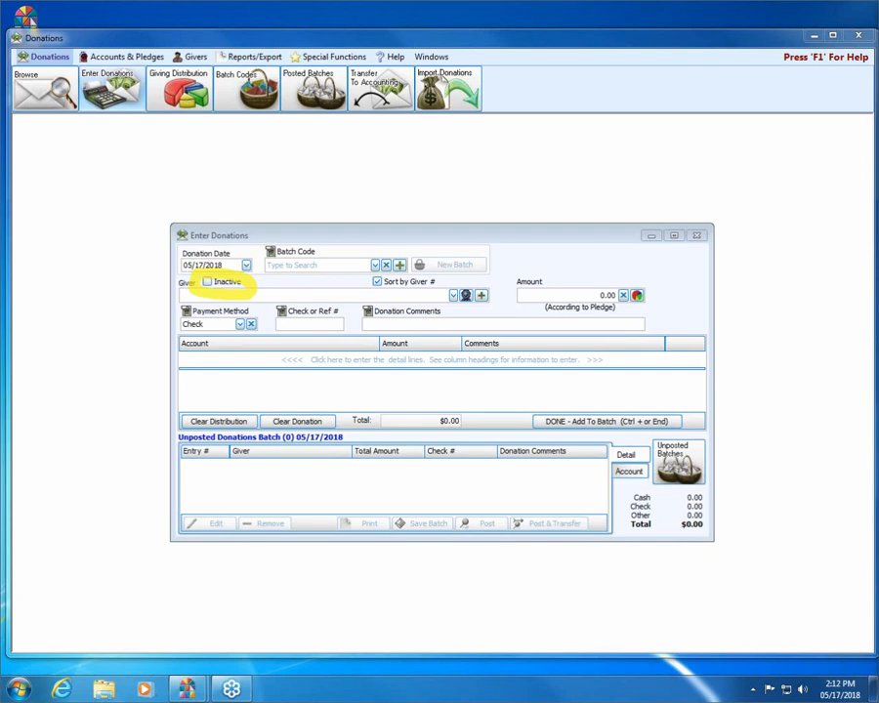
# - Include inactive givers in the lookup and select the single matching inactive giver
pyautogui.press('Escape')
pyautogui.click(208, 281)
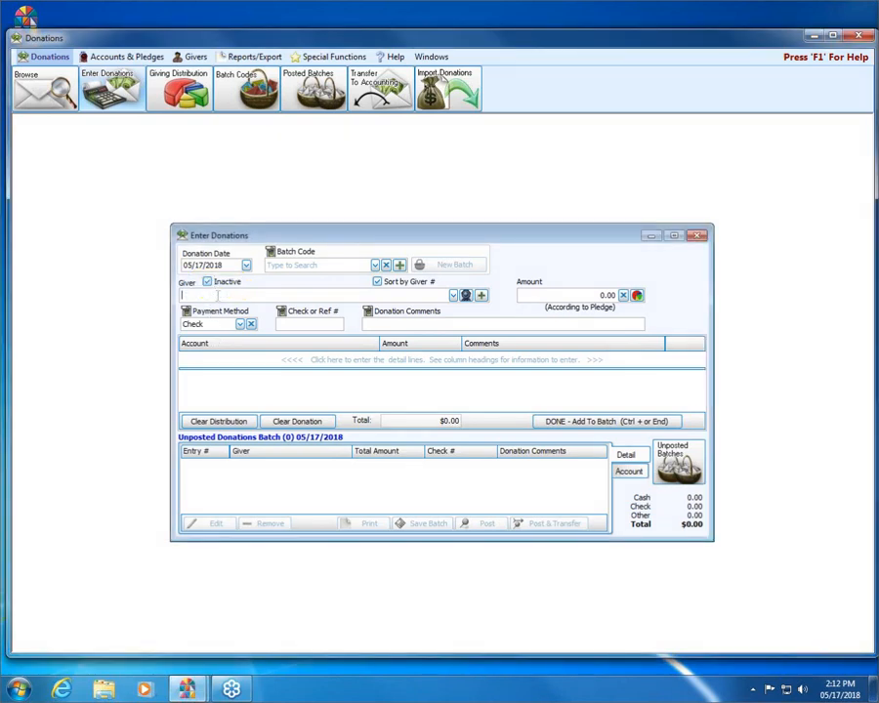
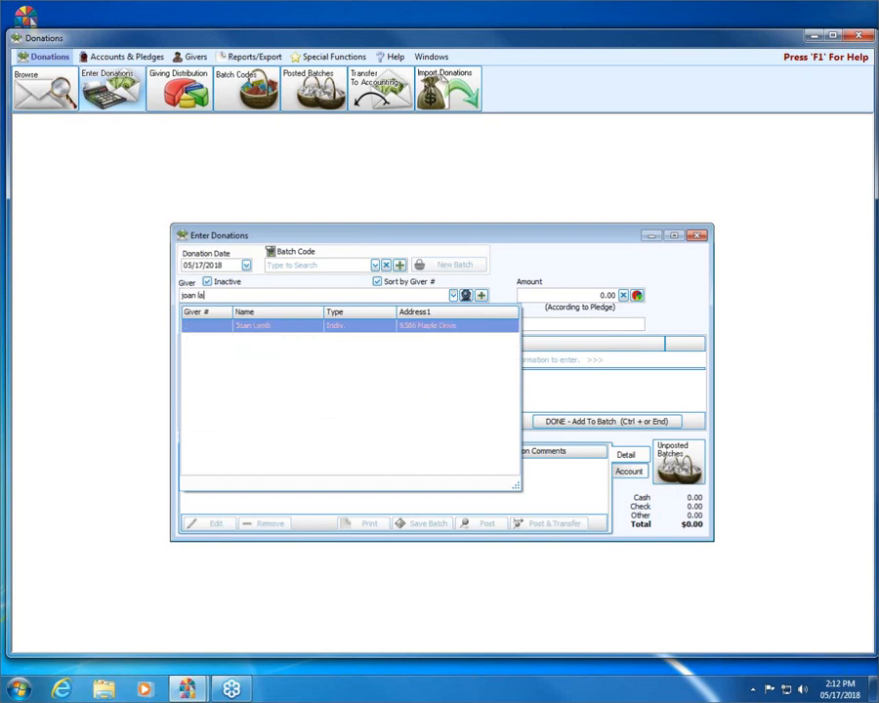
pyautogui.press('Return')
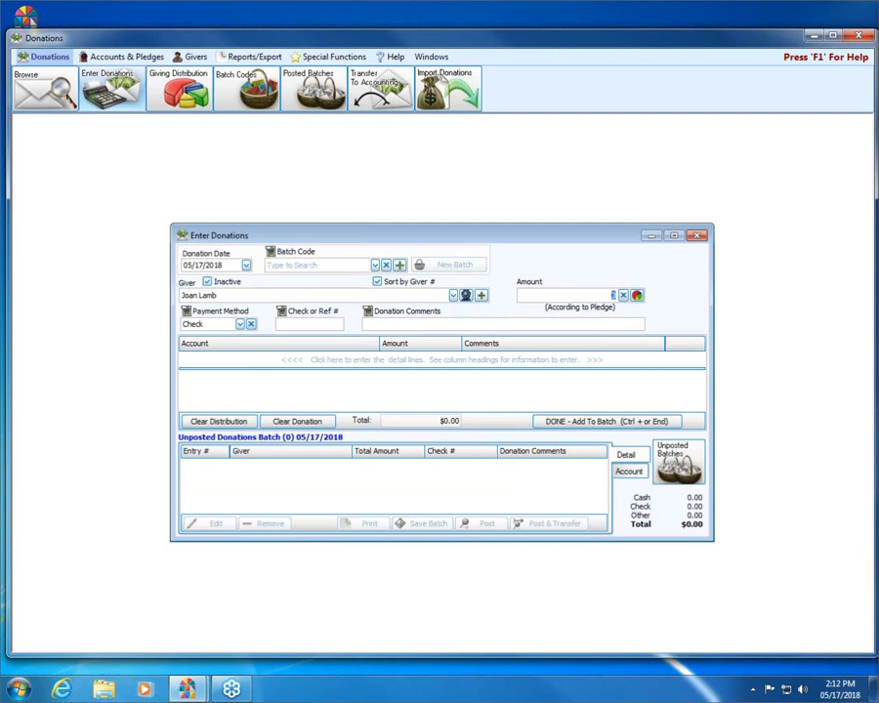
# - Enter a $50.00 General fund donation with check number 123 and add it to the batch
pyautogui.write('50')
pyautogui.press('Return')
pyautogui.press('Tab')
pyautogui.press('Tab')
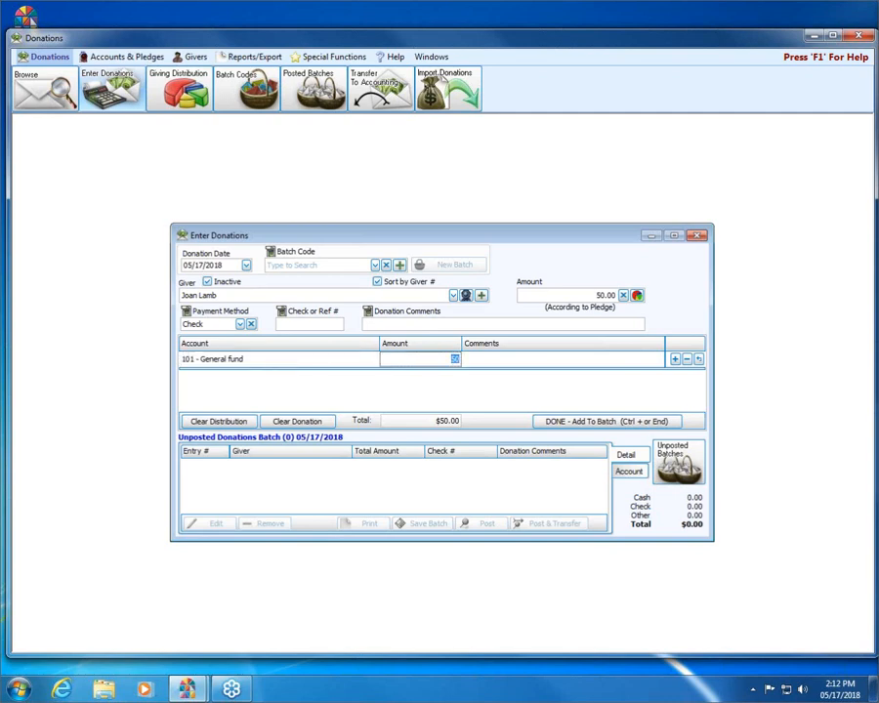
pyautogui.press('Return')
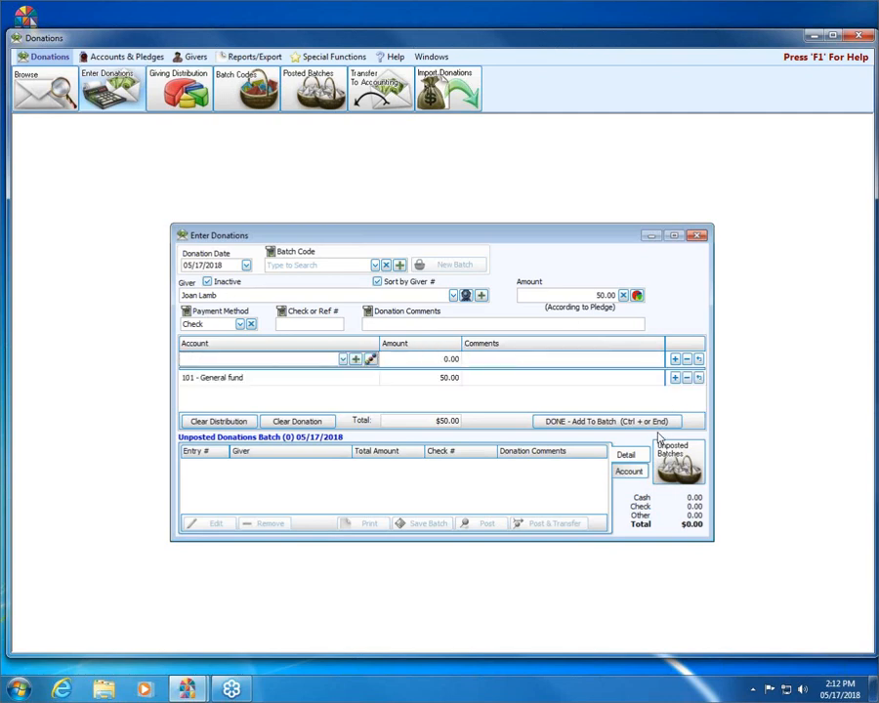
pyautogui.click(290, 320)
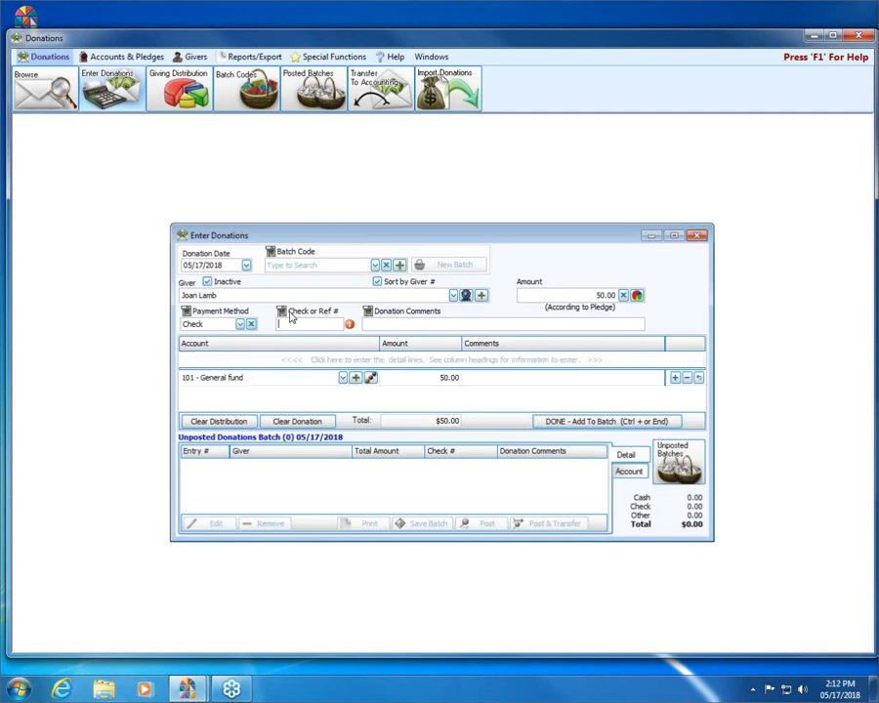
pyautogui.write('123')
pyautogui.click(596, 426)
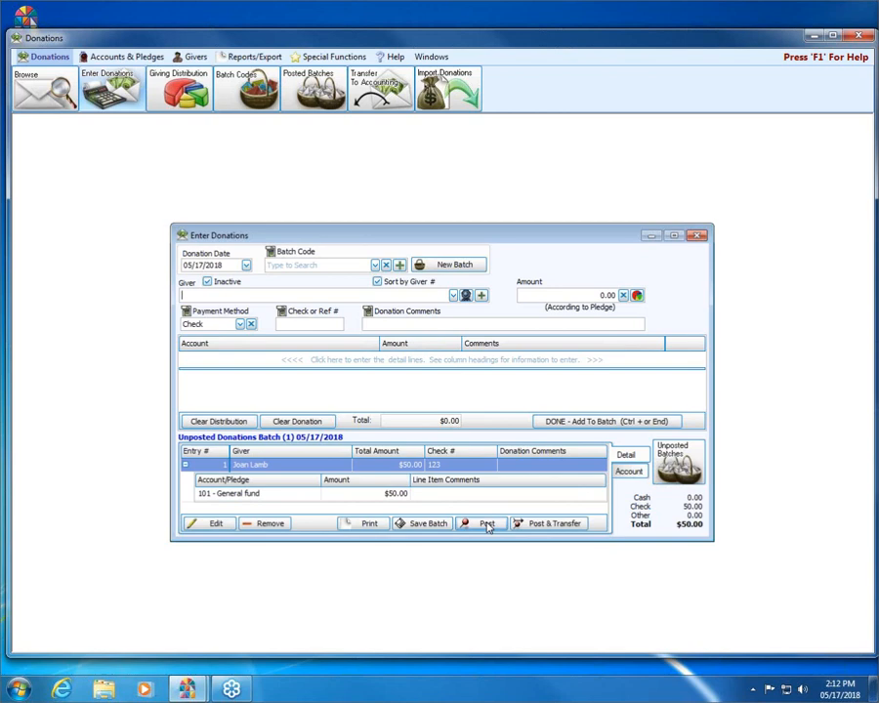
# - Post the $50.00 batch, accepting the non-Sunday date warning and skipping printing
pyautogui.click(486, 524)
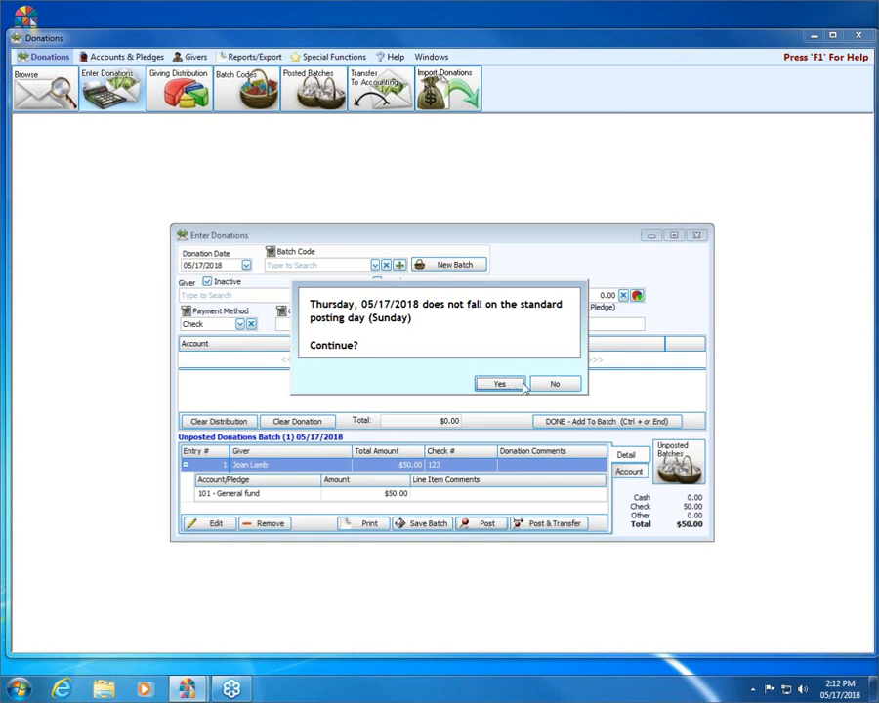
pyautogui.click(517, 384)
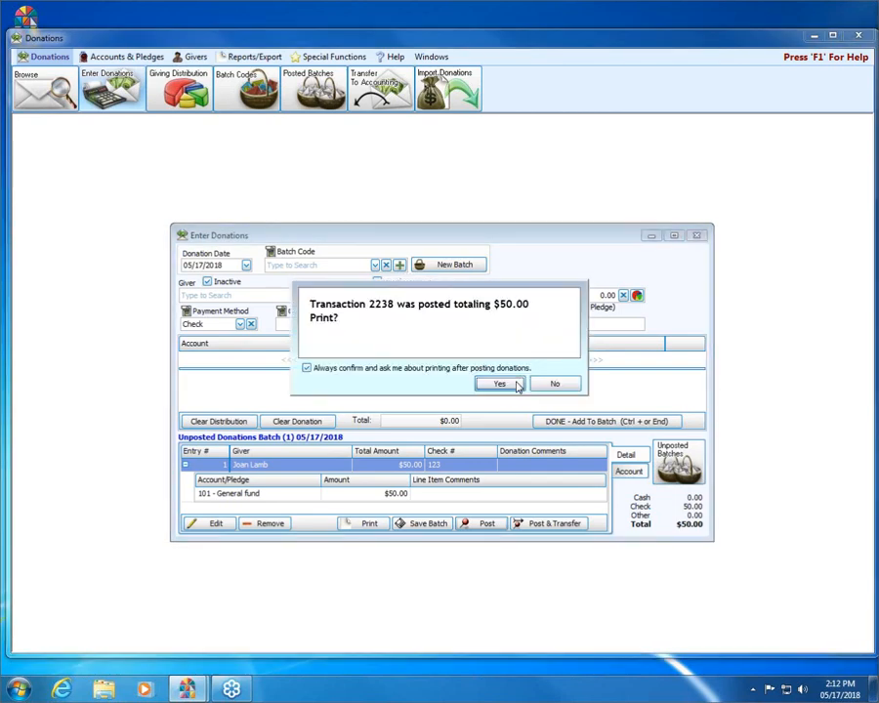
pyautogui.click(553, 384)
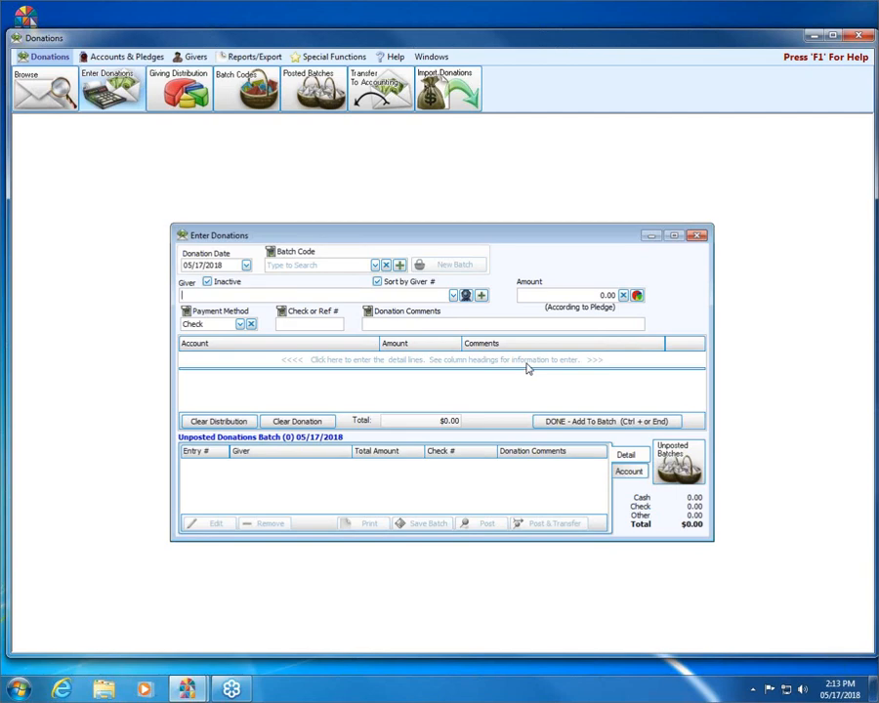
# - Show the Givers ribbon and bring up the Add Giver choices beside the Giver field
pyautogui.click(189, 59)
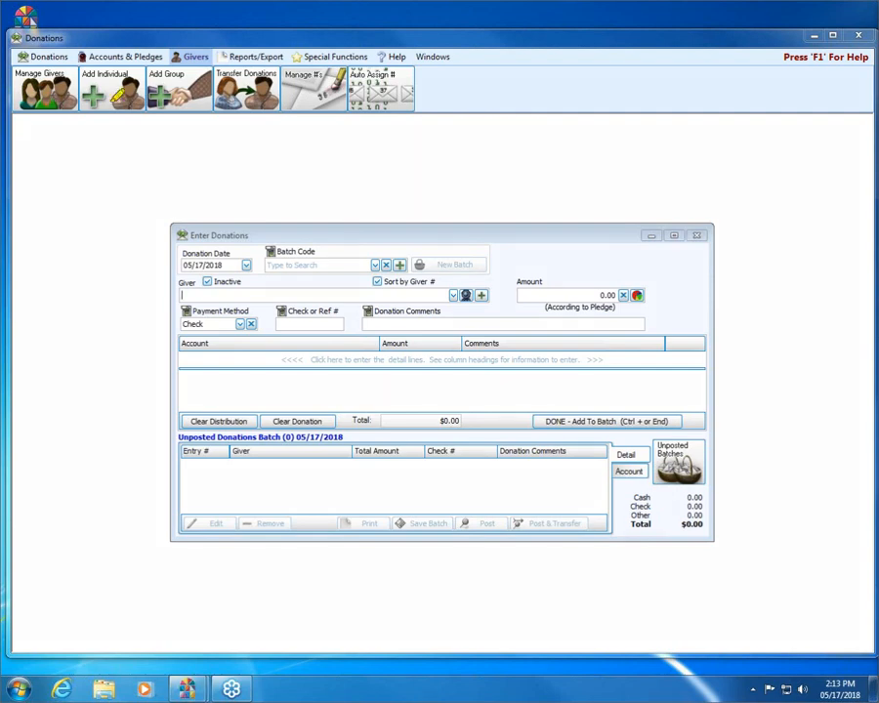
pyautogui.moveTo(93, 136)
pyautogui.mouseDown()
pyautogui.moveTo(146, 94)
pyautogui.moveTo(108, 56)
pyautogui.moveTo(75, 119)
pyautogui.moveTo(144, 127)
pyautogui.mouseUp()
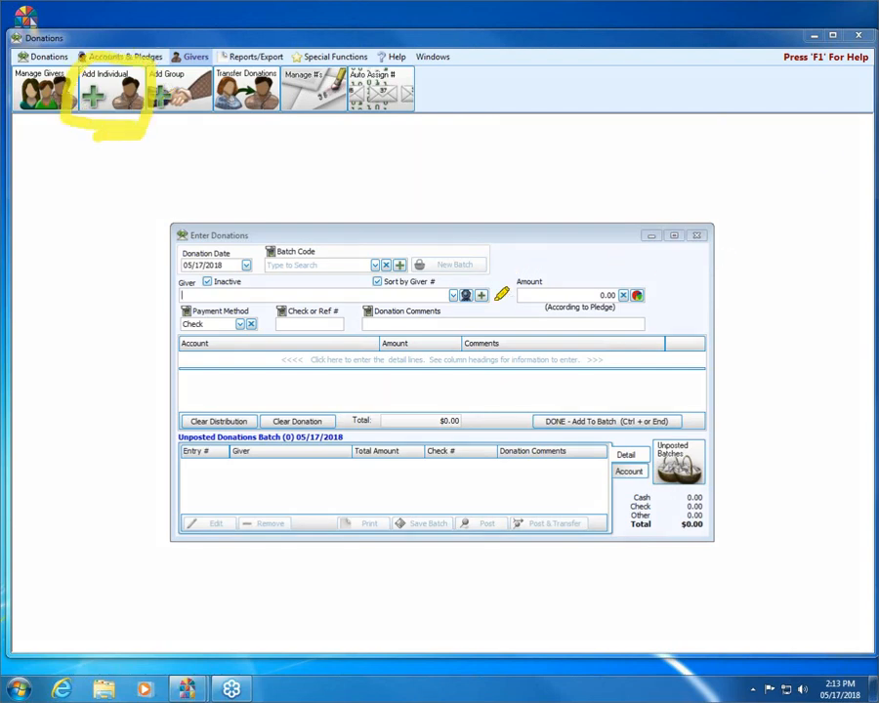
pyautogui.moveTo(477, 286)
pyautogui.mouseDown()
pyautogui.moveTo(489, 307)
pyautogui.moveTo(483, 283)
pyautogui.moveTo(467, 290)
pyautogui.moveTo(485, 297)
pyautogui.mouseUp()
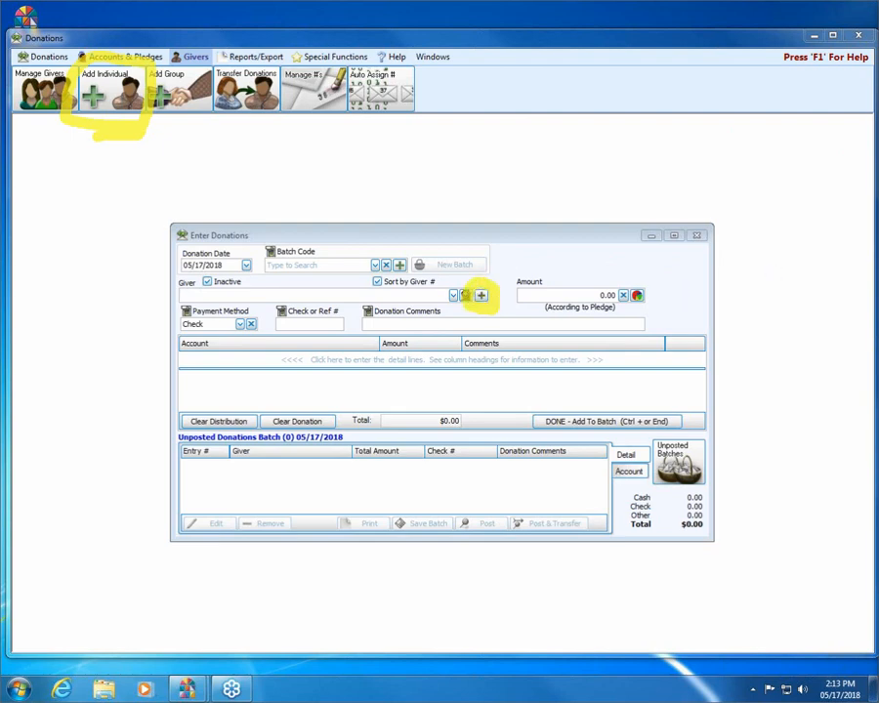
pyautogui.press('Escape')
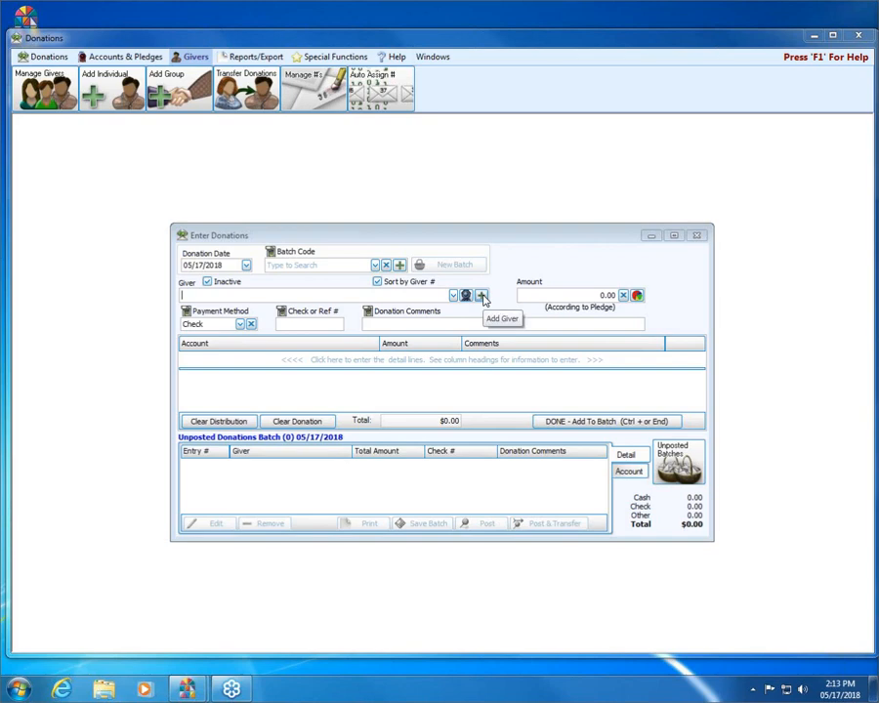
pyautogui.click(482, 295)
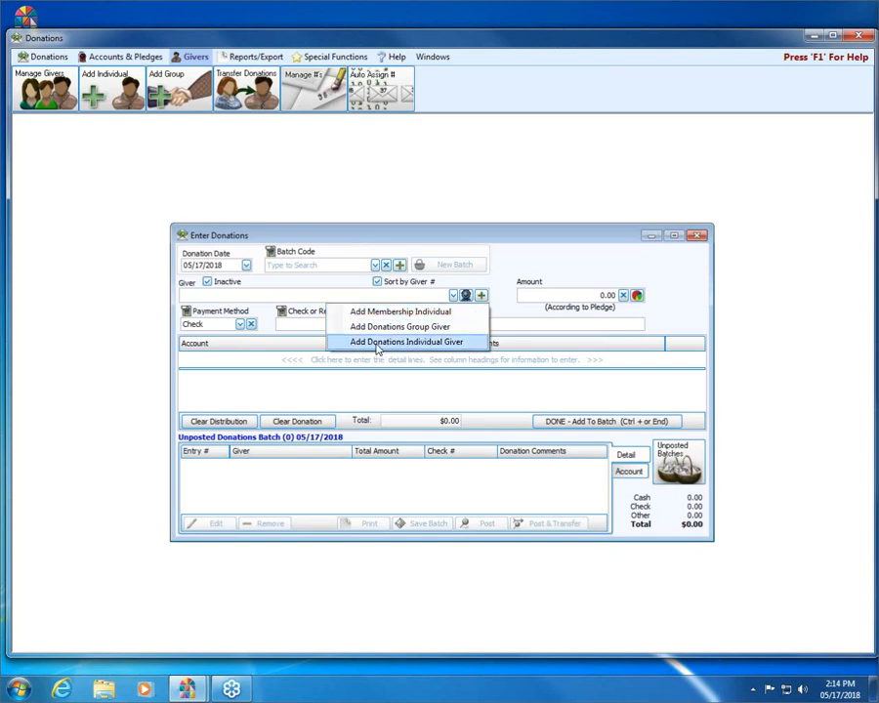
# - Start a donations-only individual giver and enter the estate's first and last names, fixing a typo
pyautogui.click(377, 343)
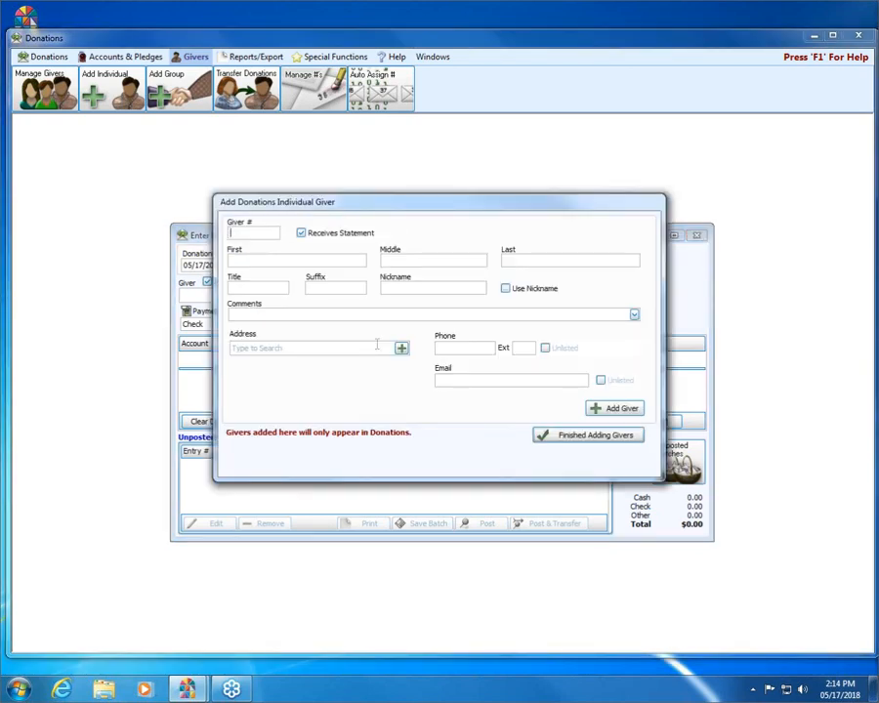
pyautogui.click(344, 260)
pyautogui.write('Estate of John')
pyautogui.click(518, 260)
pyautogui.write('Smioth')
pyautogui.press('Left')
pyautogui.press('Left')
pyautogui.press('BackSpace')
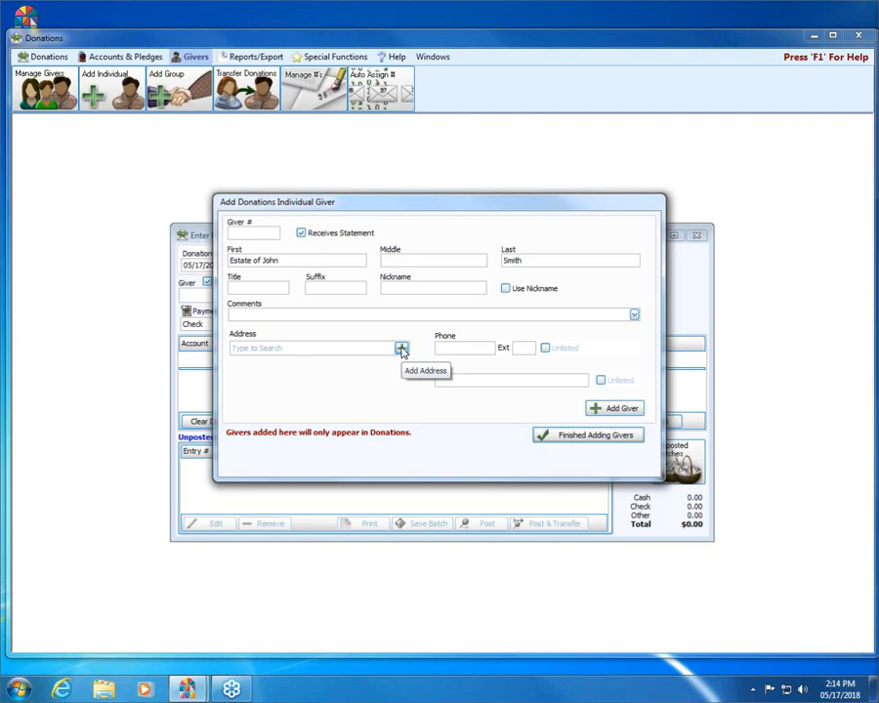
# - Add a street mailing address to the new estate giver and save the giver record
pyautogui.click(401, 352)
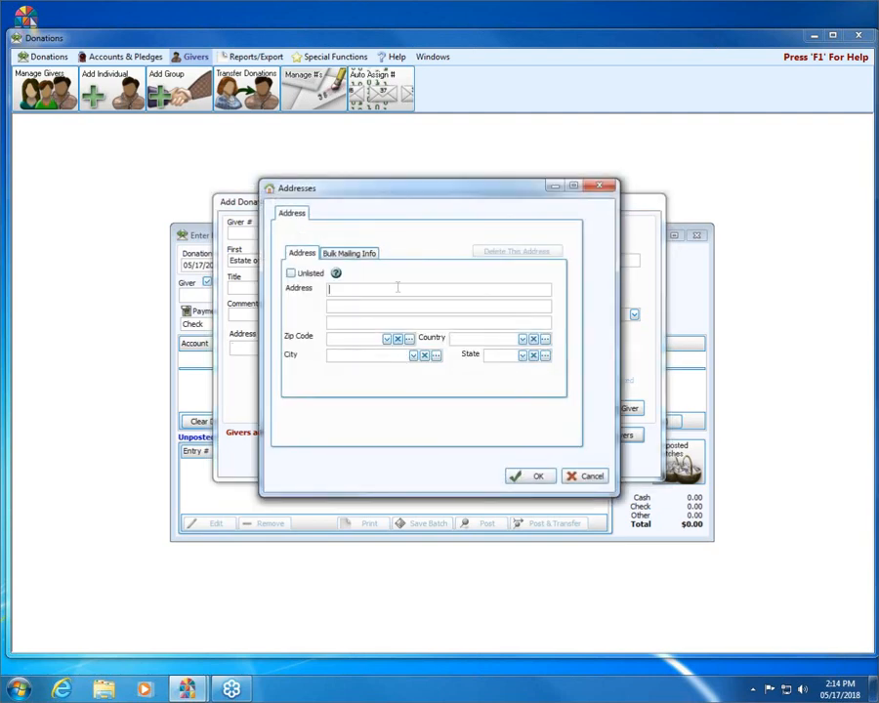
pyautogui.write('123 Main St')
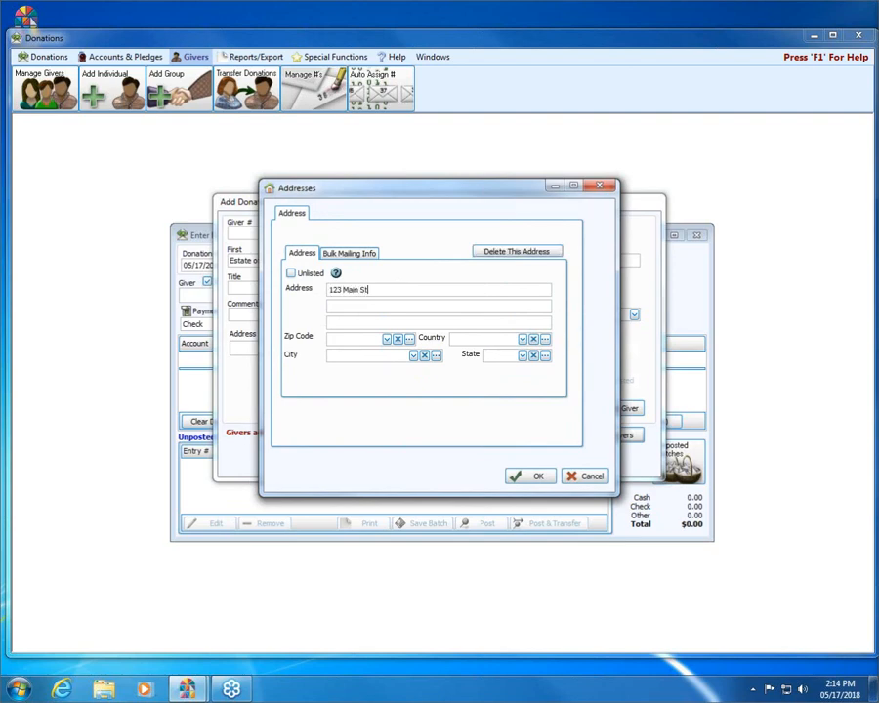
pyautogui.press('Tab')
pyautogui.click(536, 477)
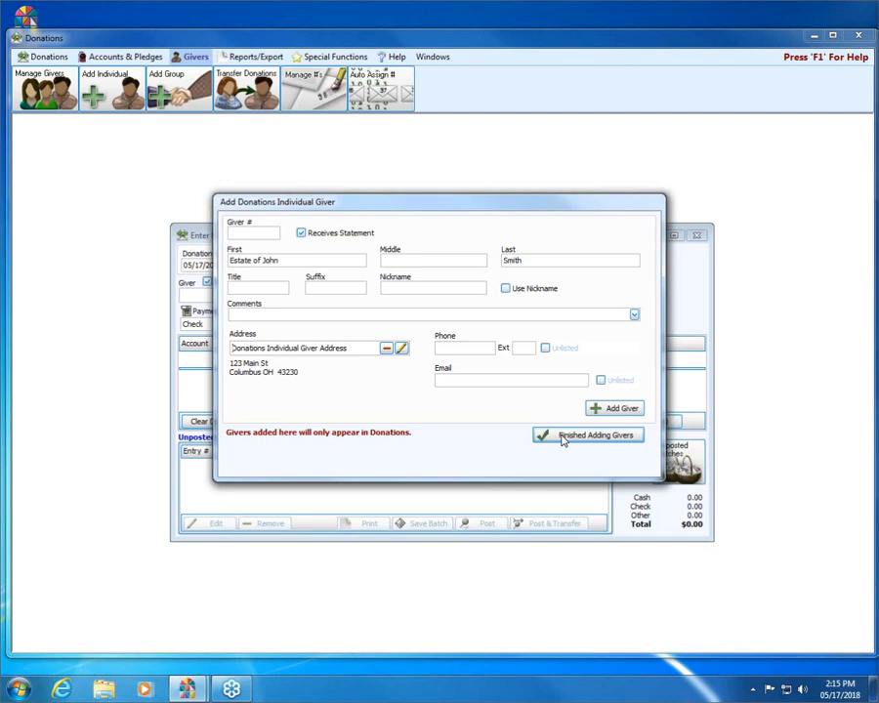
pyautogui.click(564, 438)
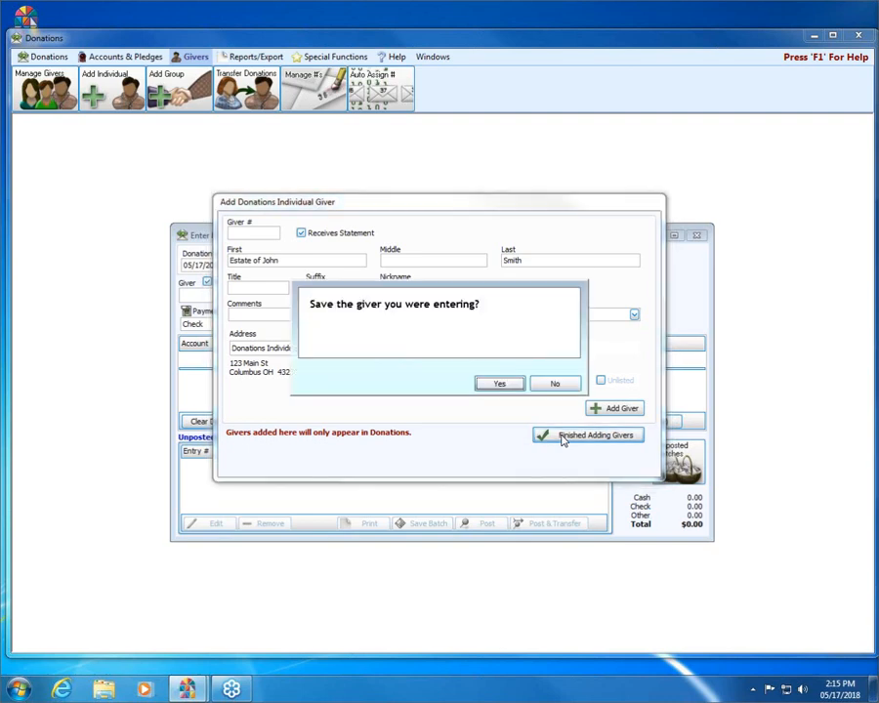
pyautogui.click(500, 384)
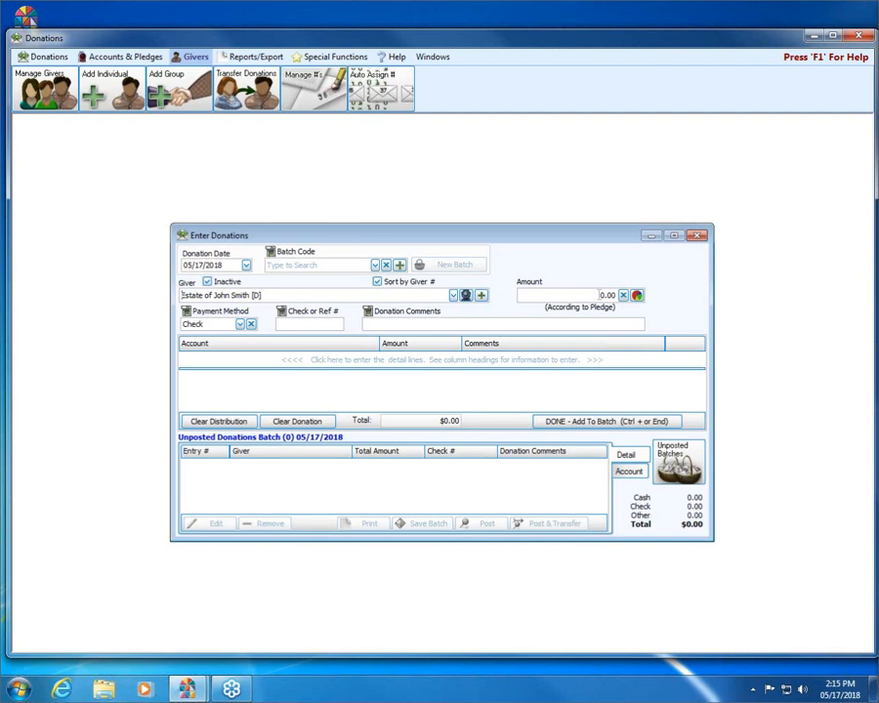
# - Enter a $1,000.00 General fund donation with check number 111 and add it to the batch
pyautogui.click(599, 295)
pyautogui.write('1000')
pyautogui.press('Tab')
pyautogui.write('111')
pyautogui.press('Tab')
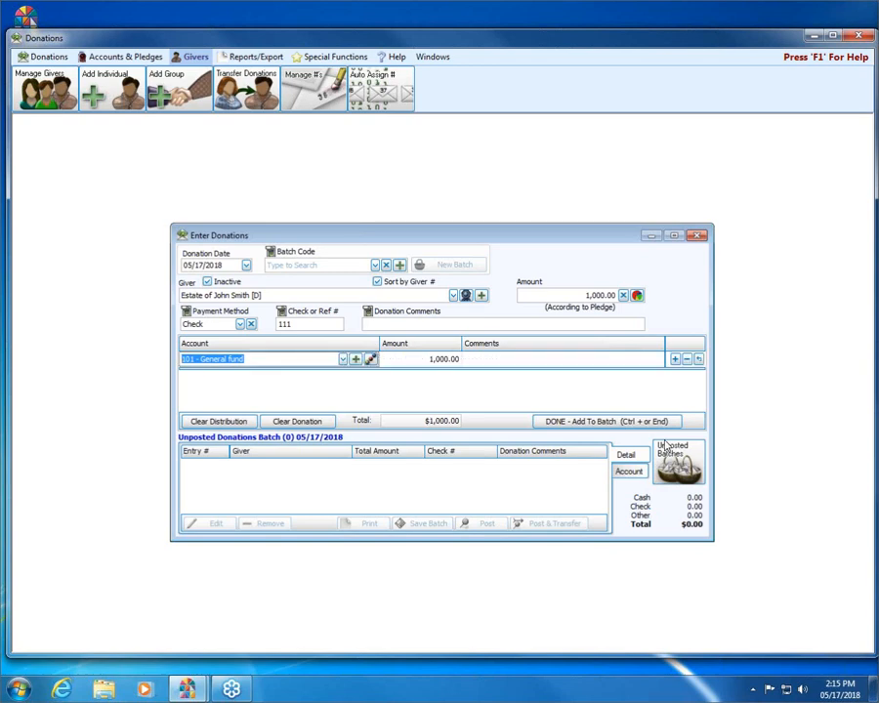
pyautogui.press('Tab')
pyautogui.press('Tab')
pyautogui.press('Tab')
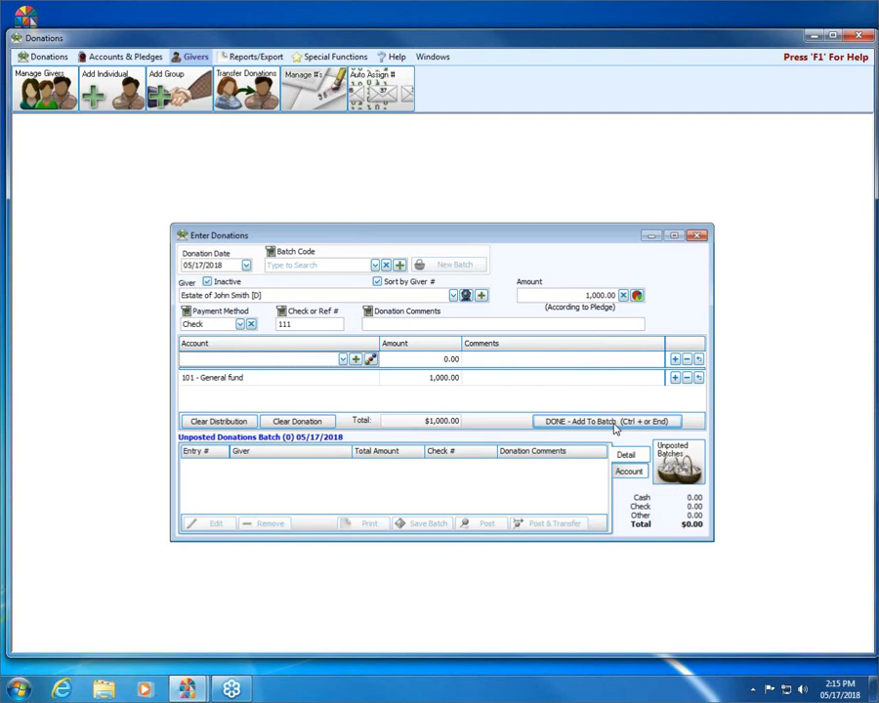
pyautogui.click(614, 425)
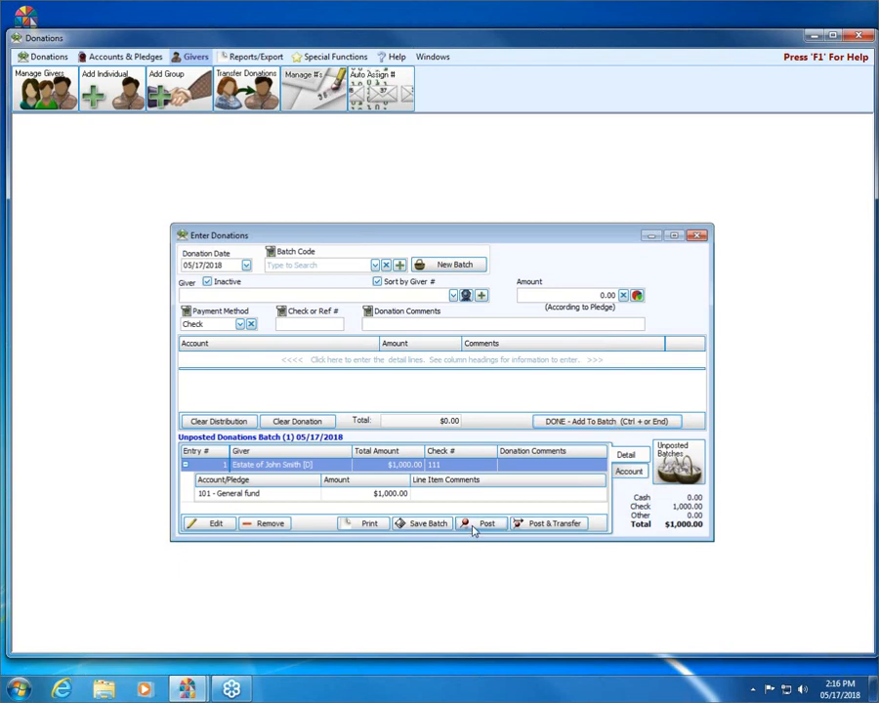
# - Post the batch past the non-Sunday warning without printing, then close Enter Donations
pyautogui.click(478, 523)
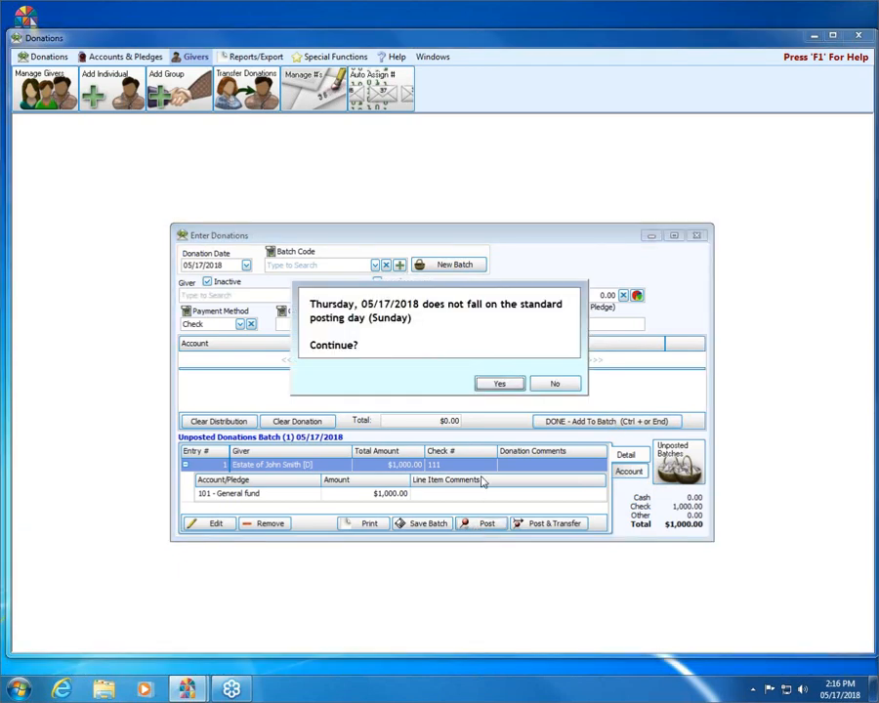
pyautogui.click(495, 384)
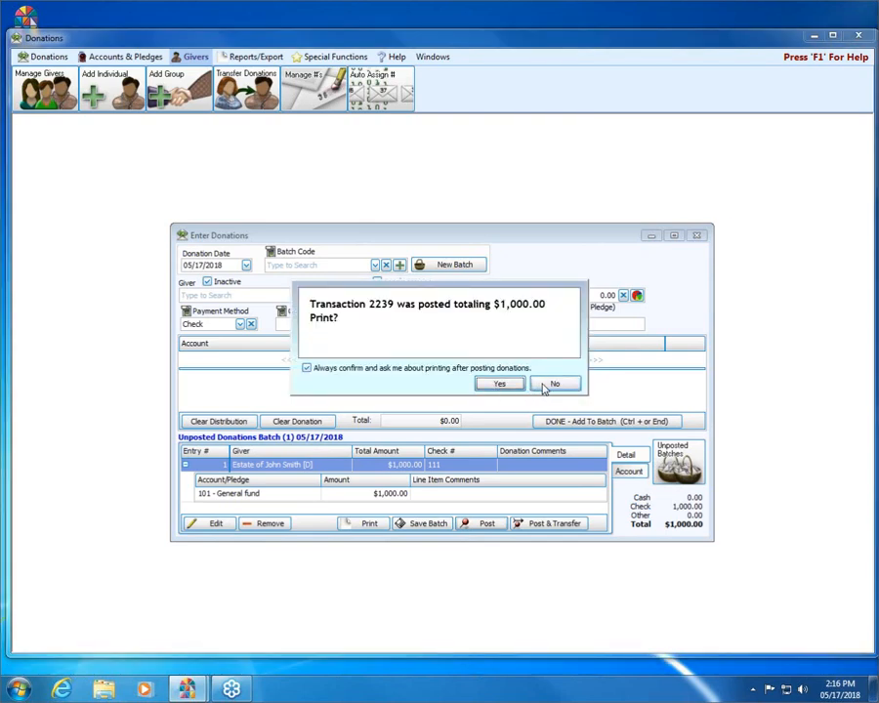
pyautogui.click(552, 385)
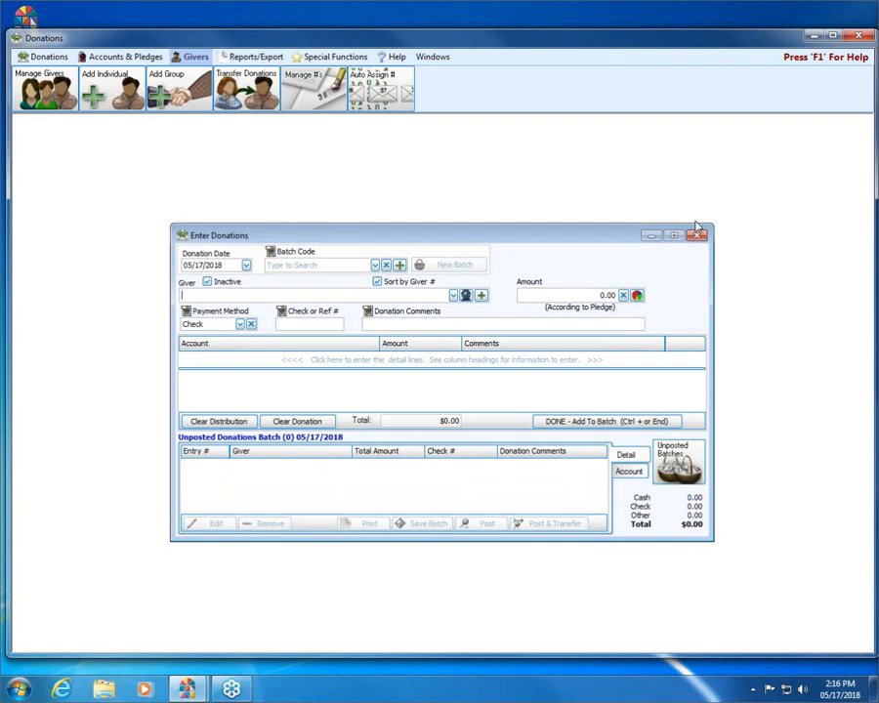
pyautogui.click(696, 236)
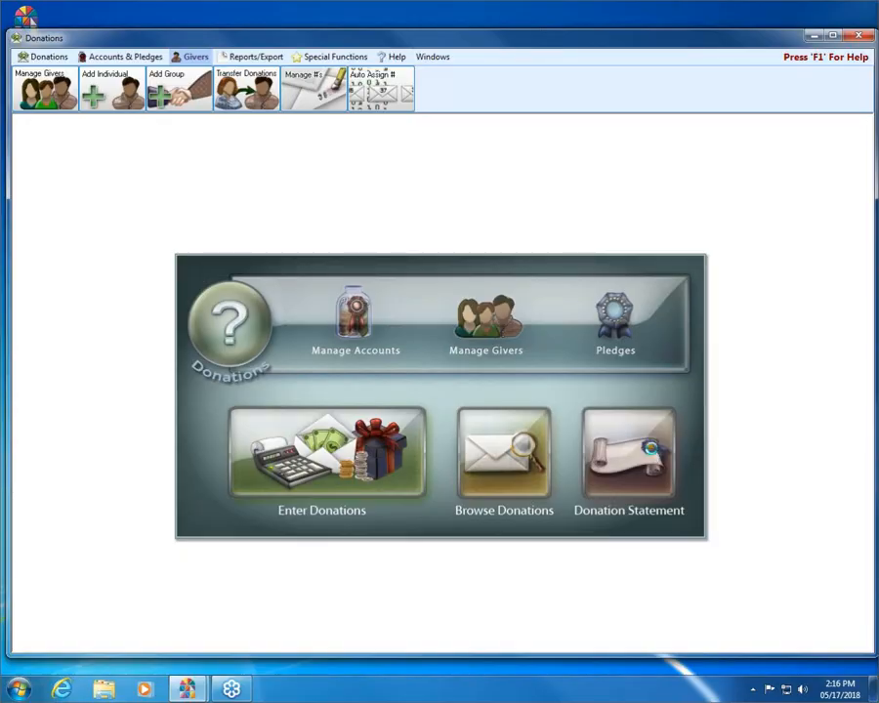
# - Open the Donation Statement wizard from Reports/Export
pyautogui.click(653, 455)
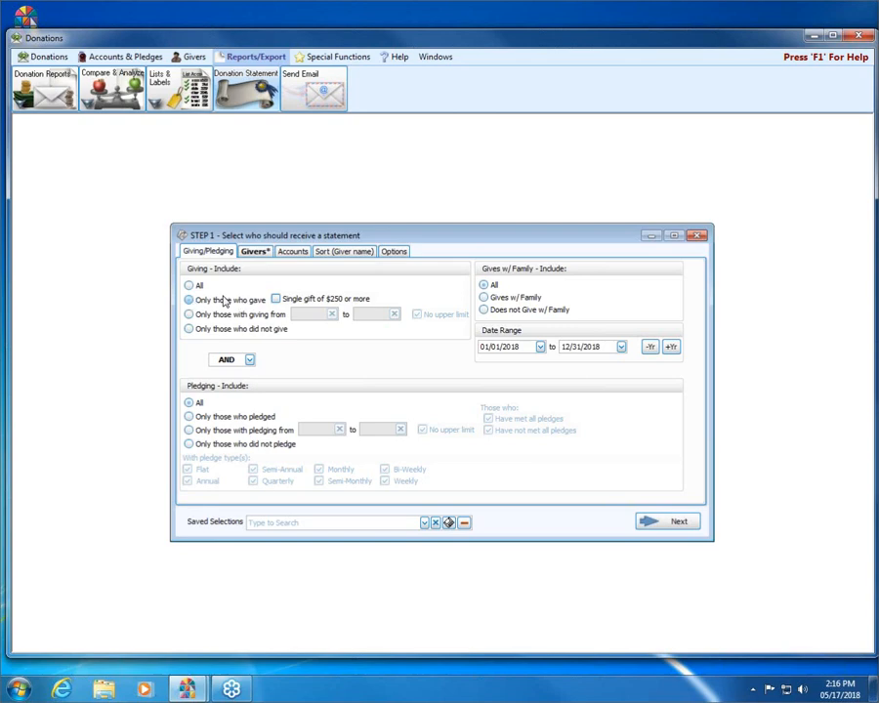
# - On the Givers tab, keep inactive givers included and continue to the statement layout step
pyautogui.click(256, 253)
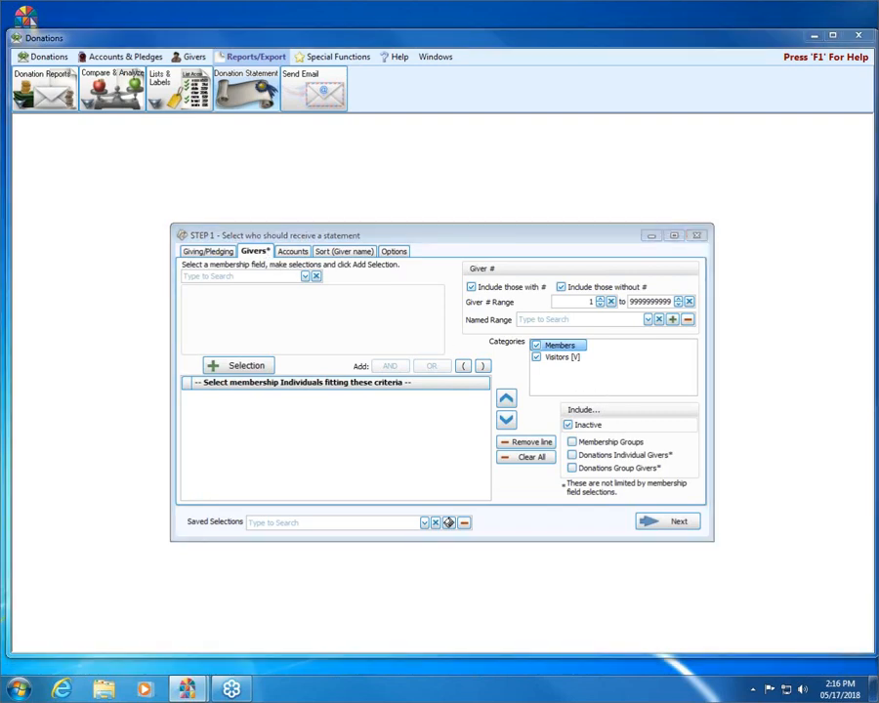
pyautogui.moveTo(652, 411)
pyautogui.mouseDown()
pyautogui.moveTo(558, 402)
pyautogui.moveTo(566, 422)
pyautogui.moveTo(624, 421)
pyautogui.moveTo(618, 403)
pyautogui.mouseUp()
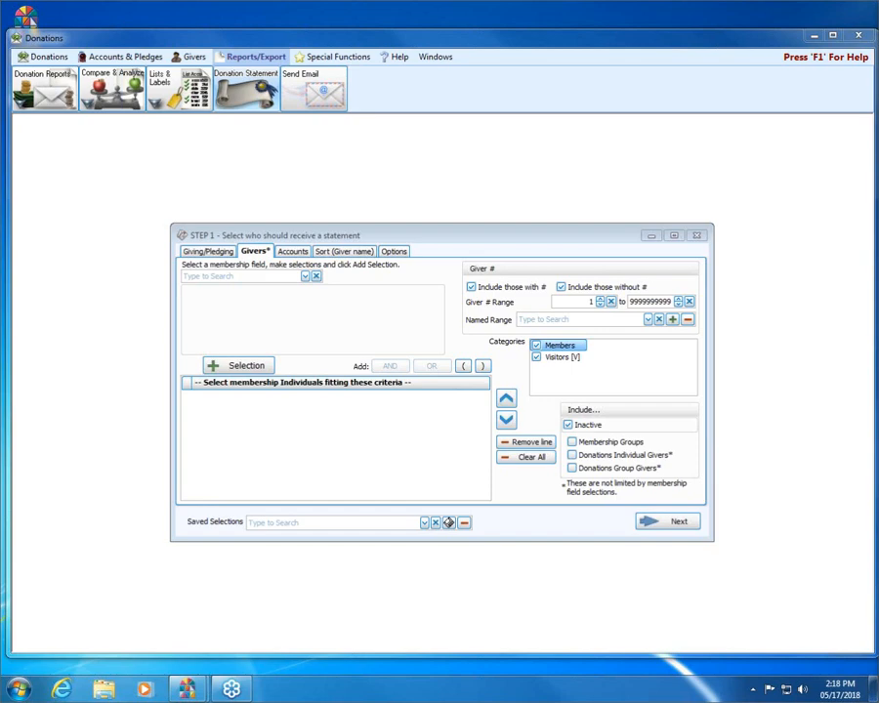
pyautogui.click(667, 523)
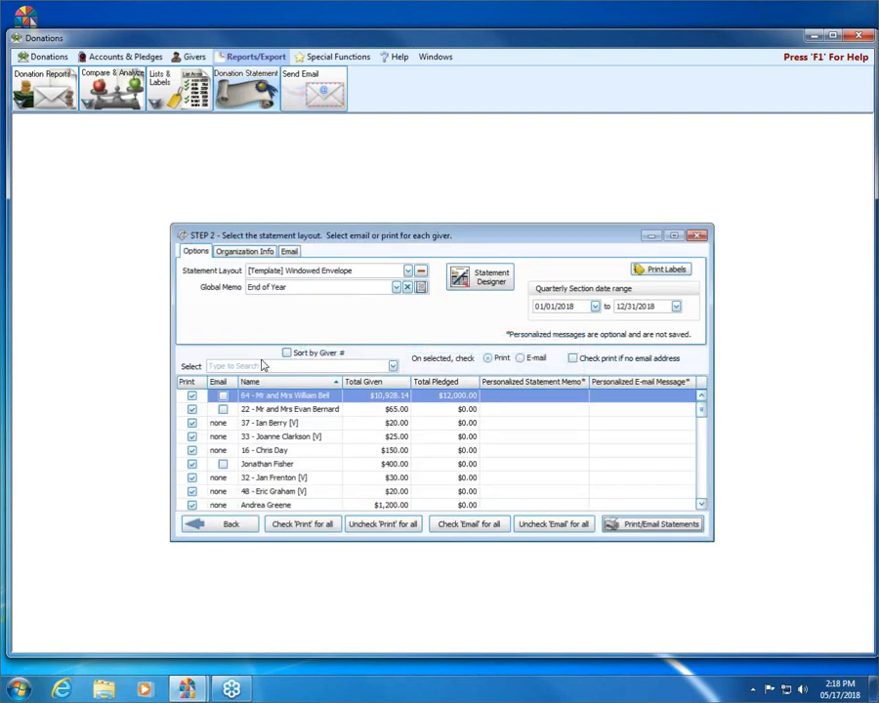
# - Search for and pick the inactive giver, dismiss the filter warning, and minimize the Step 2 window
pyautogui.click(269, 366)
pyautogui.write('joan')
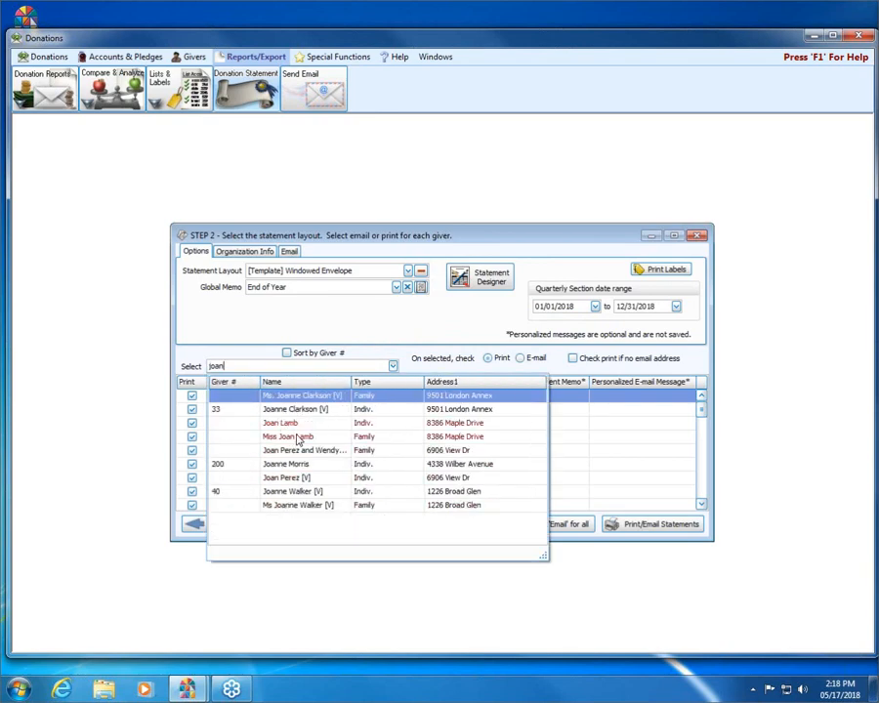
pyautogui.click(296, 437)
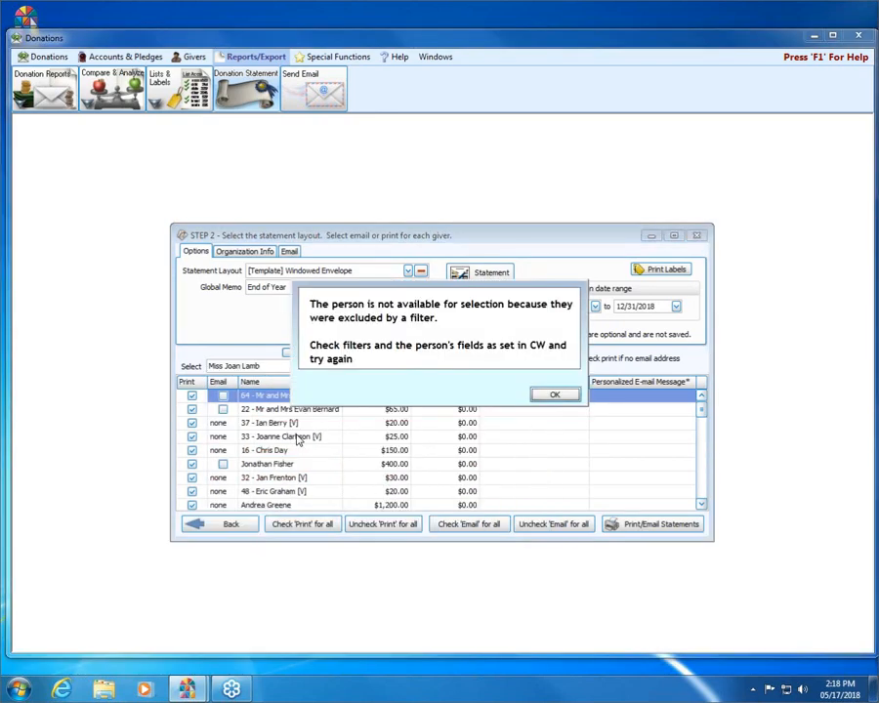
pyautogui.click(564, 398)
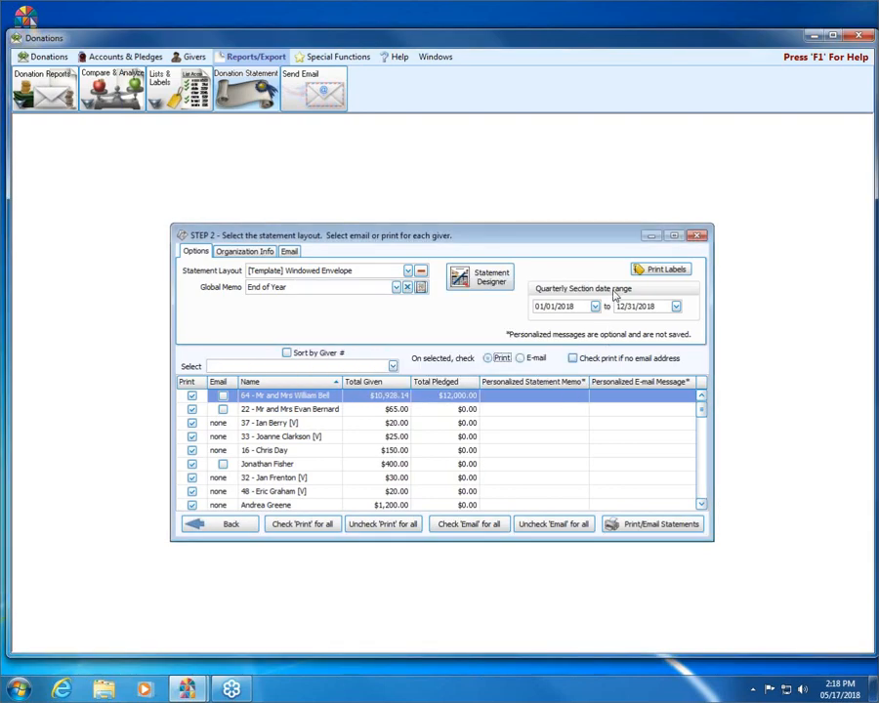
pyautogui.click(650, 235)
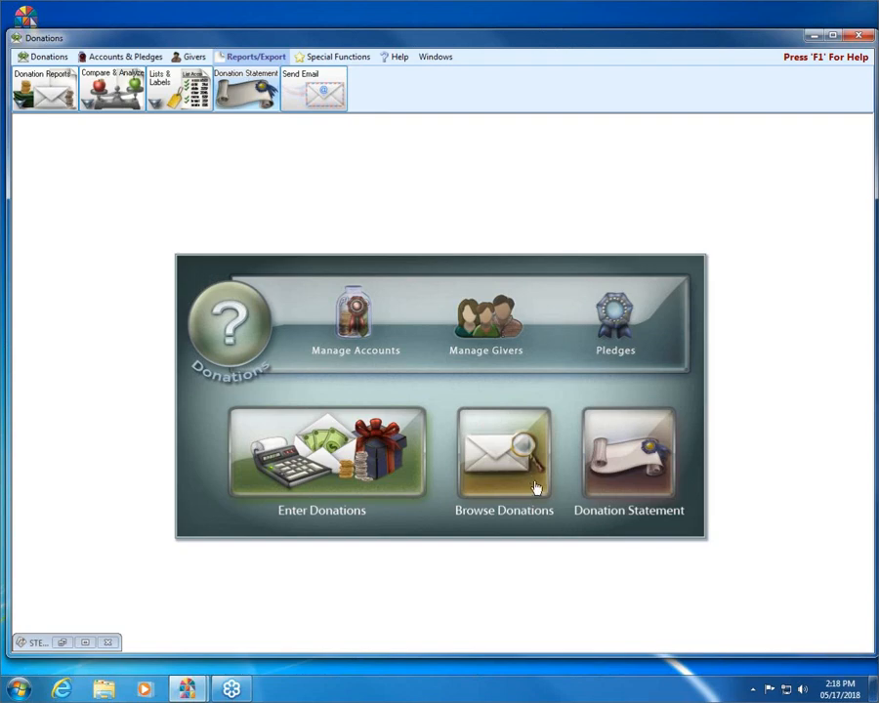
pyautogui.click(479, 315)
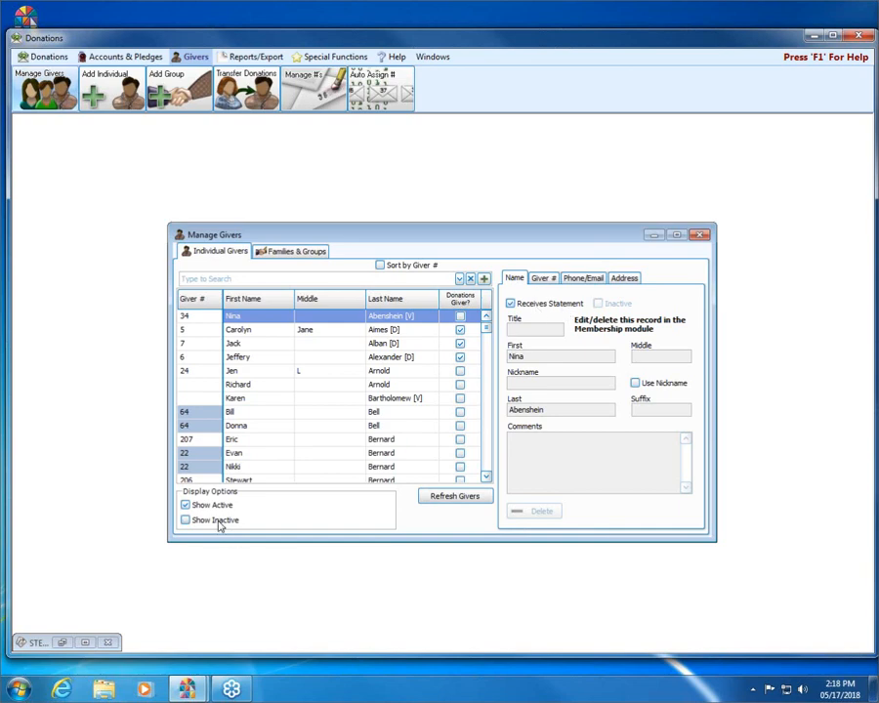
pyautogui.click(239, 525)
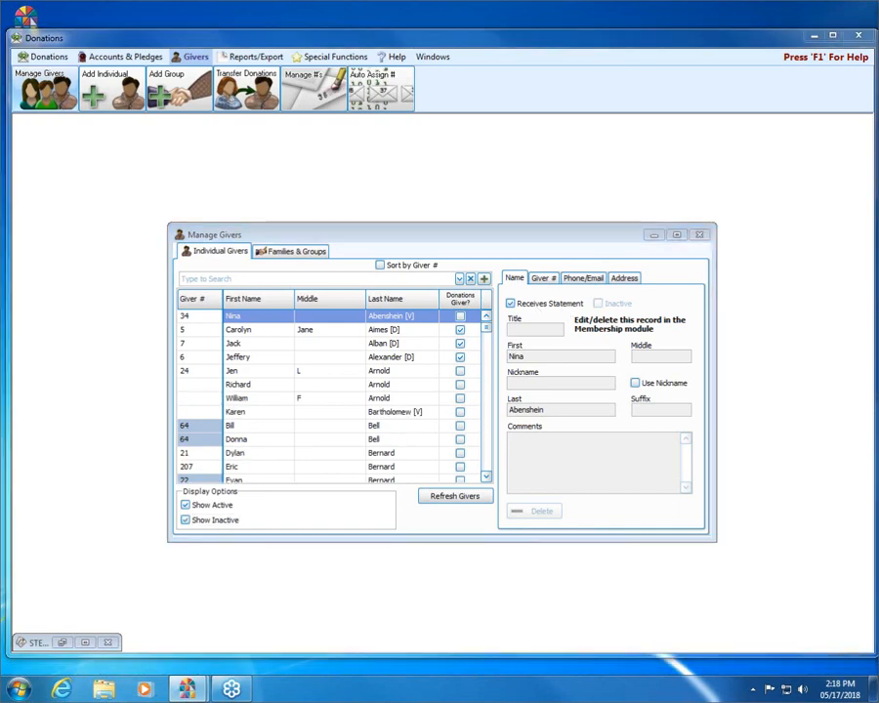
pyautogui.moveTo(580, 294)
pyautogui.mouseDown()
pyautogui.moveTo(531, 294)
pyautogui.moveTo(495, 306)
pyautogui.moveTo(592, 323)
pyautogui.mouseUp()
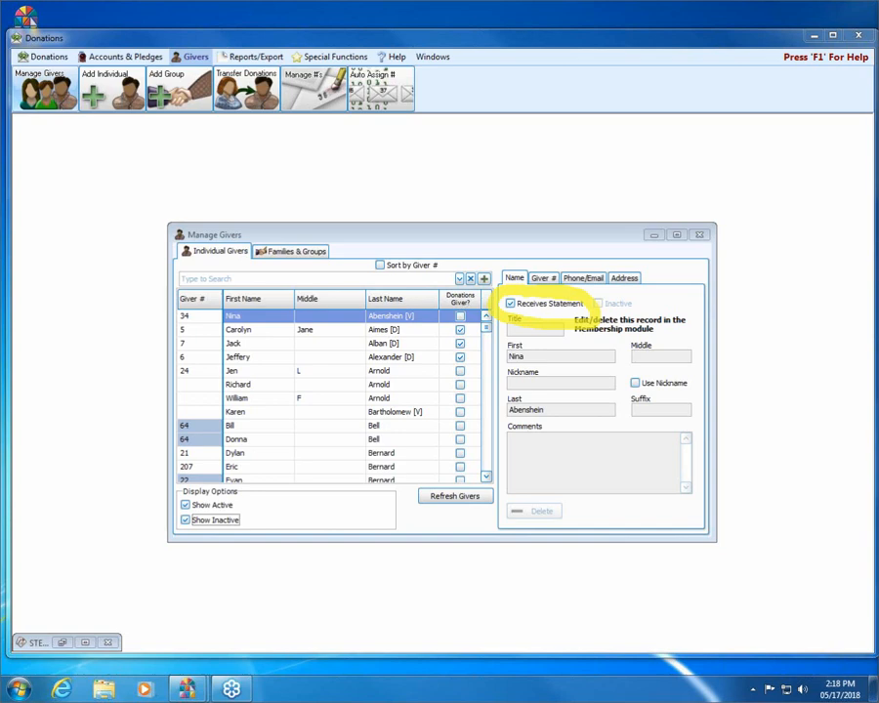
pyautogui.click(327, 279)
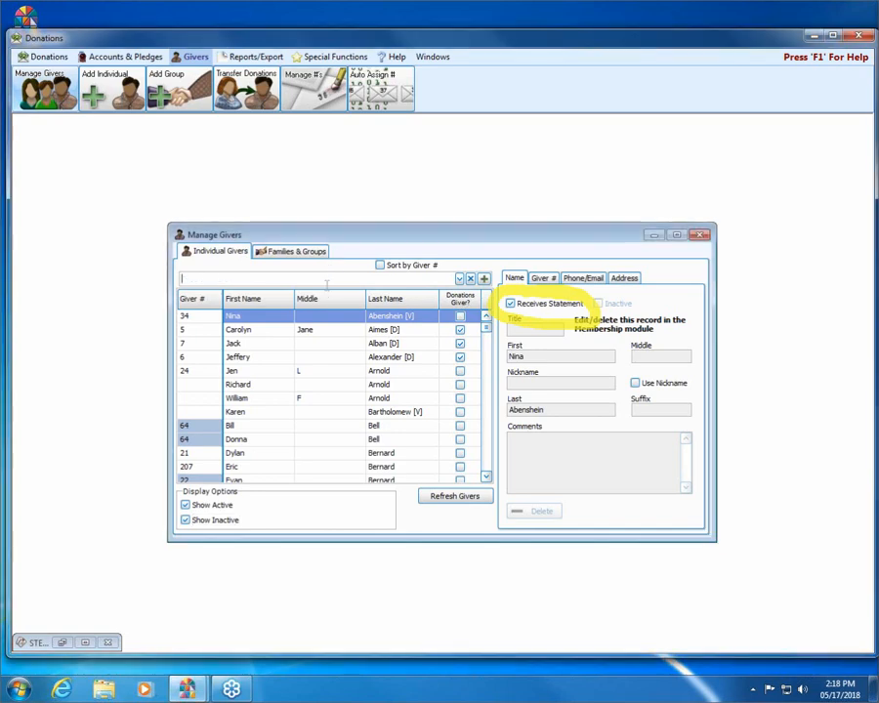
pyautogui.write('joan')
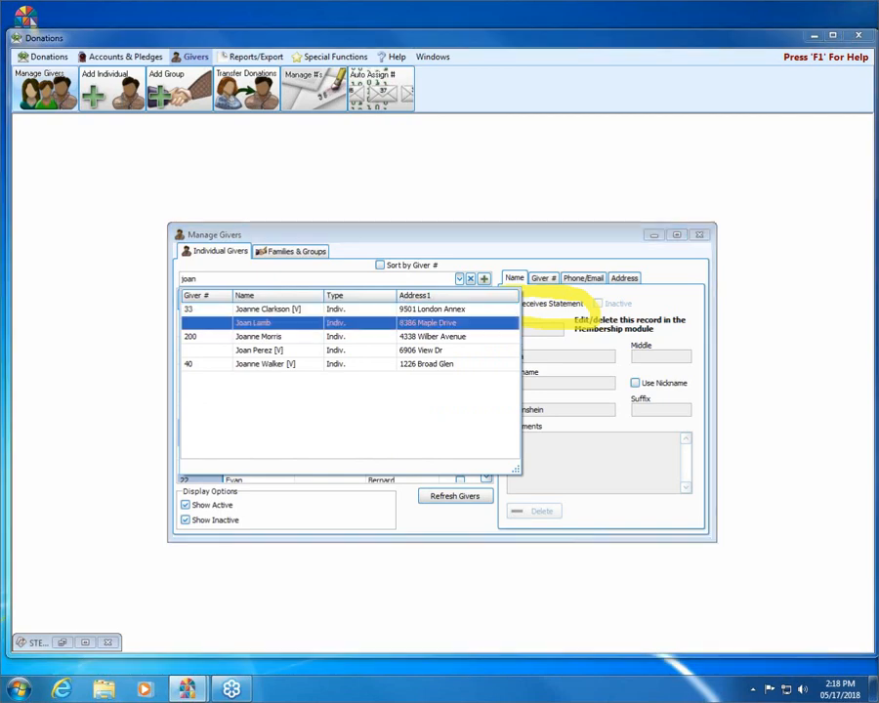
pyautogui.press('Return')
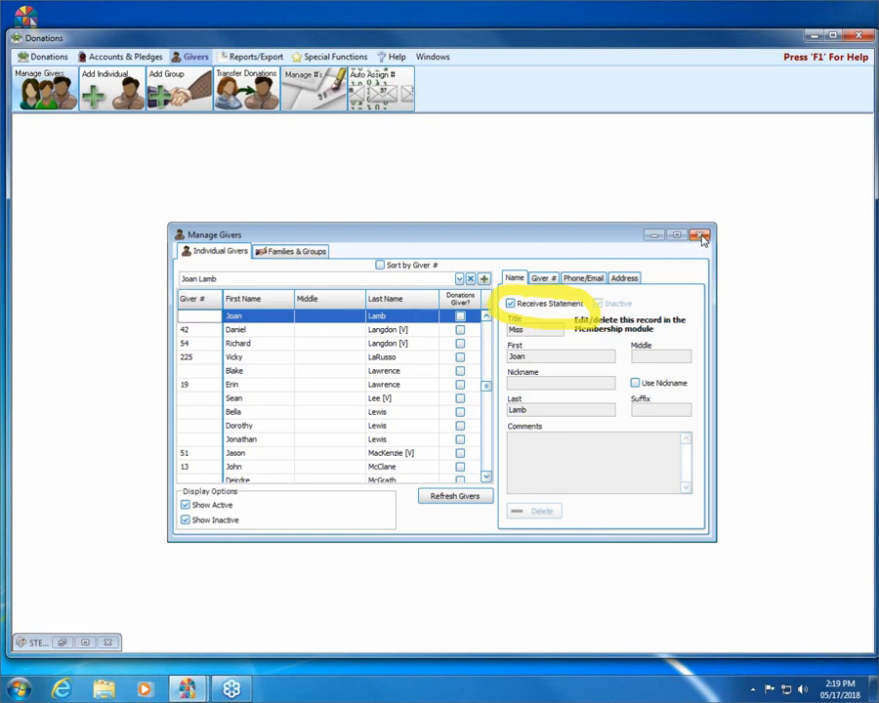
pyautogui.click(702, 239)
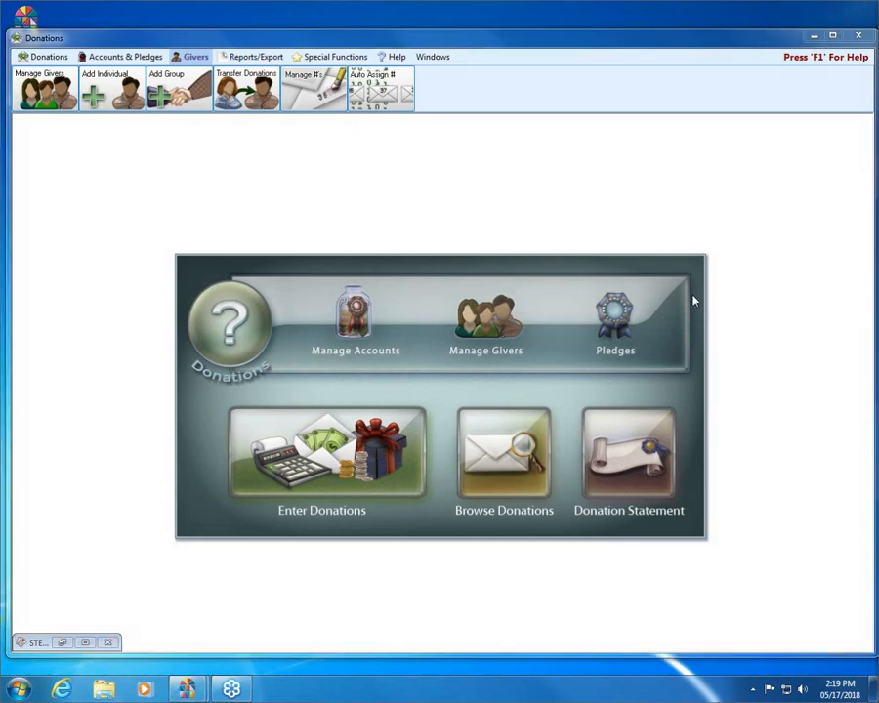
# - Restore the statement window, advance to the layout step, and select the inactive giver
pyautogui.click(609, 442)
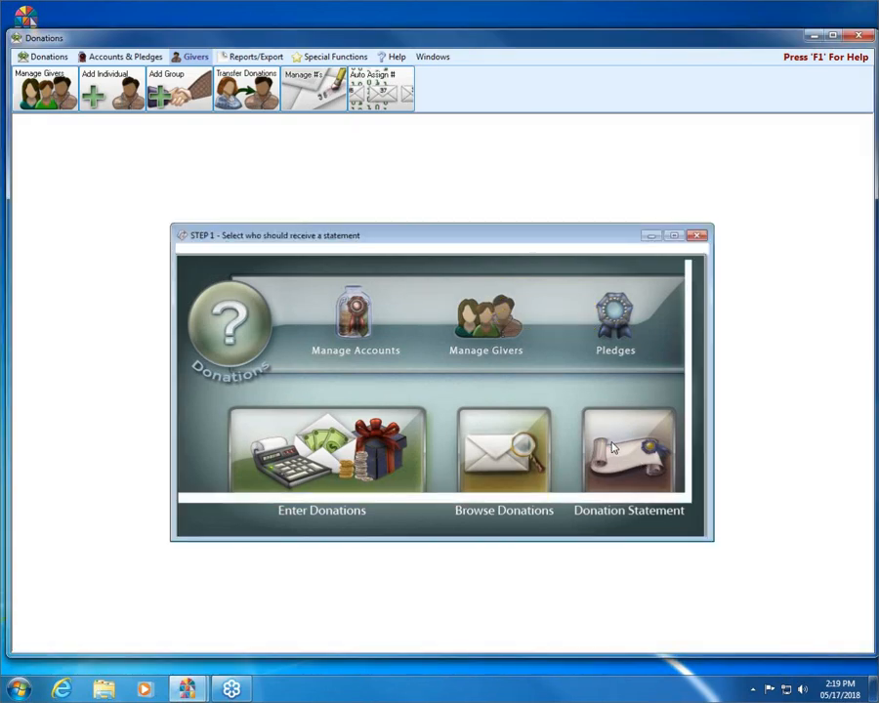
pyautogui.click(639, 527)
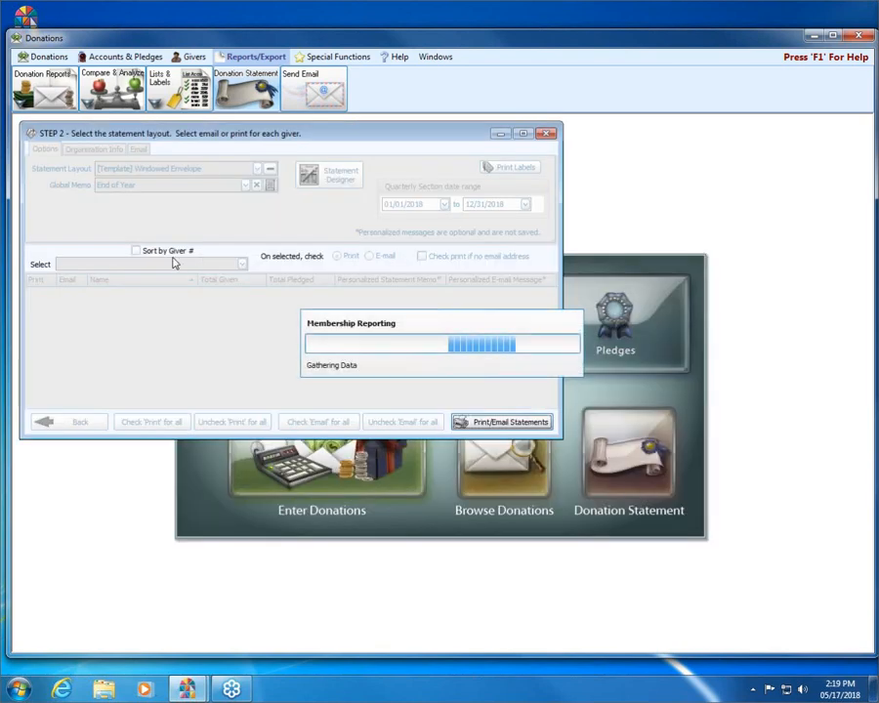
pyautogui.write('joan')
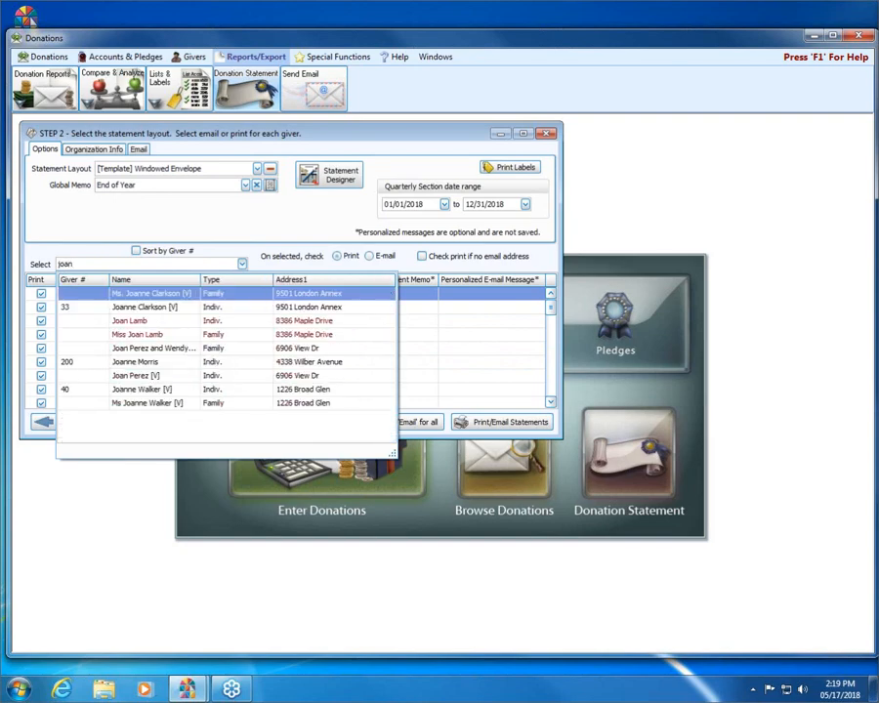
pyautogui.click(178, 322)
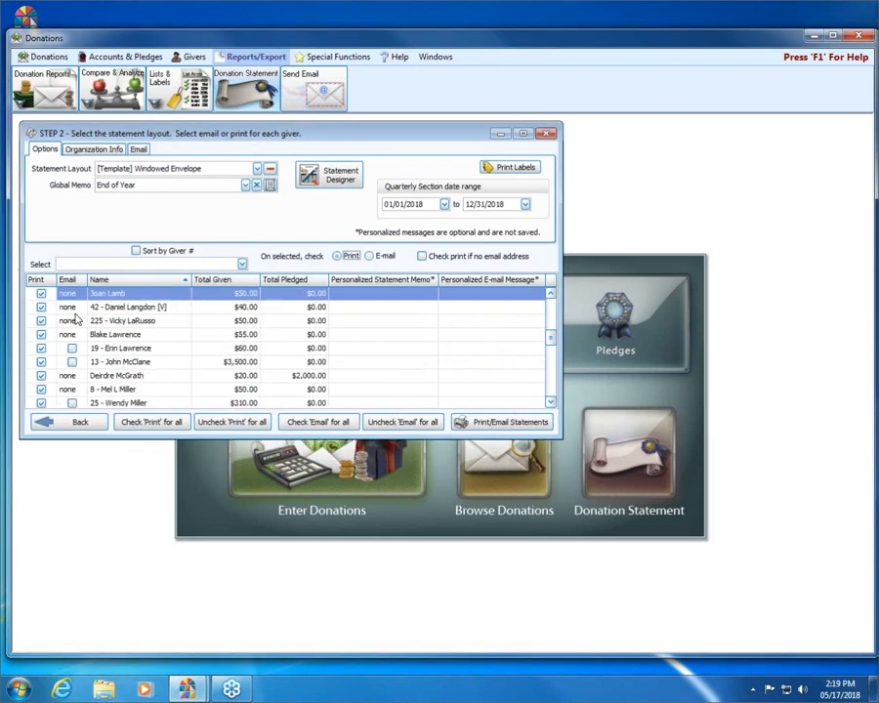
# - Uncheck Print for all givers, mark only the inactive giver, and generate her statement preview
pyautogui.click(122, 421)
pyautogui.click(208, 423)
pyautogui.click(41, 293)
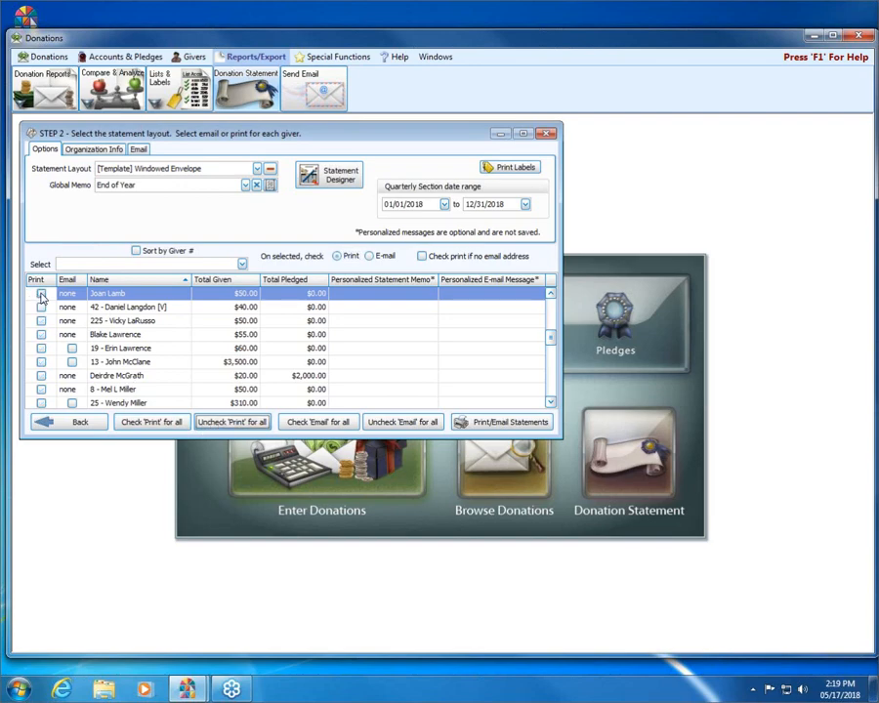
pyautogui.click(508, 422)
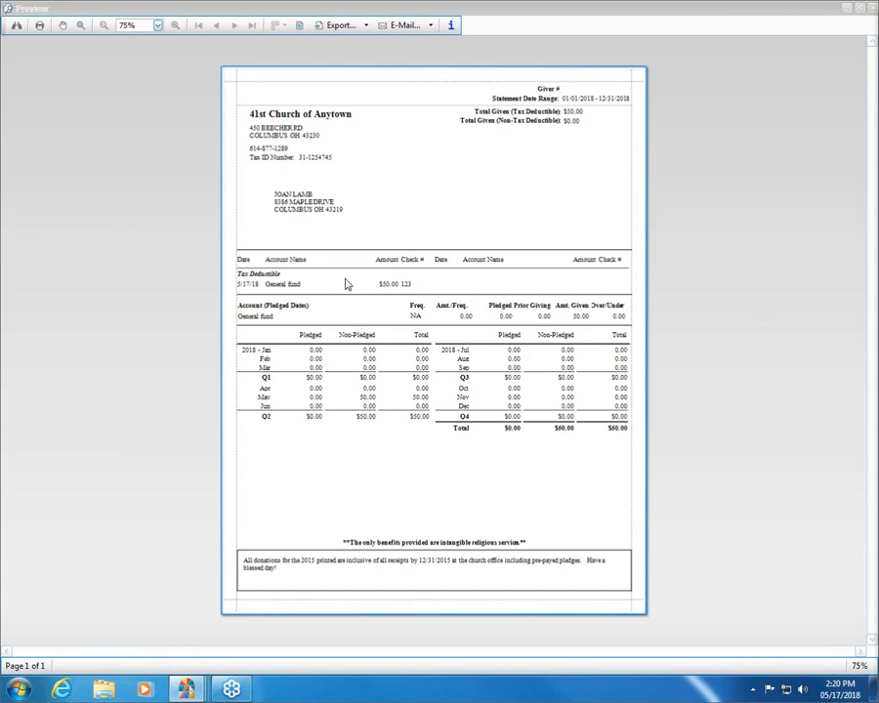
# - Review the $50.00 General fund gift and its check number, then close the preview and statement window
pyautogui.moveTo(237, 284)
pyautogui.mouseDown()
pyautogui.moveTo(411, 282)
pyautogui.moveTo(248, 281)
pyautogui.mouseUp()
pyautogui.click(418, 285)
pyautogui.click(248, 281)
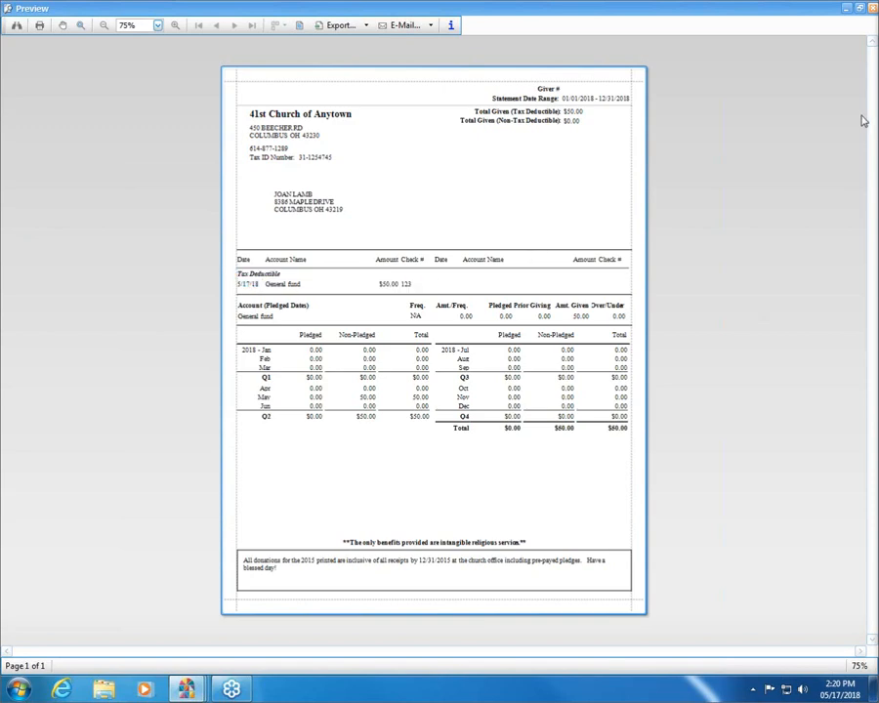
pyautogui.click(872, 10)
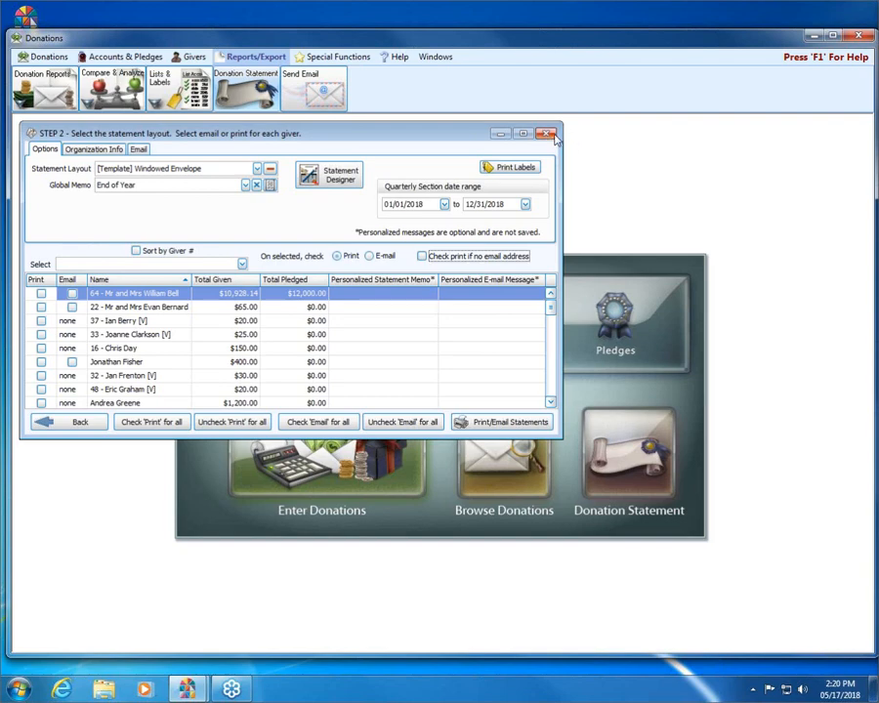
pyautogui.click(546, 134)
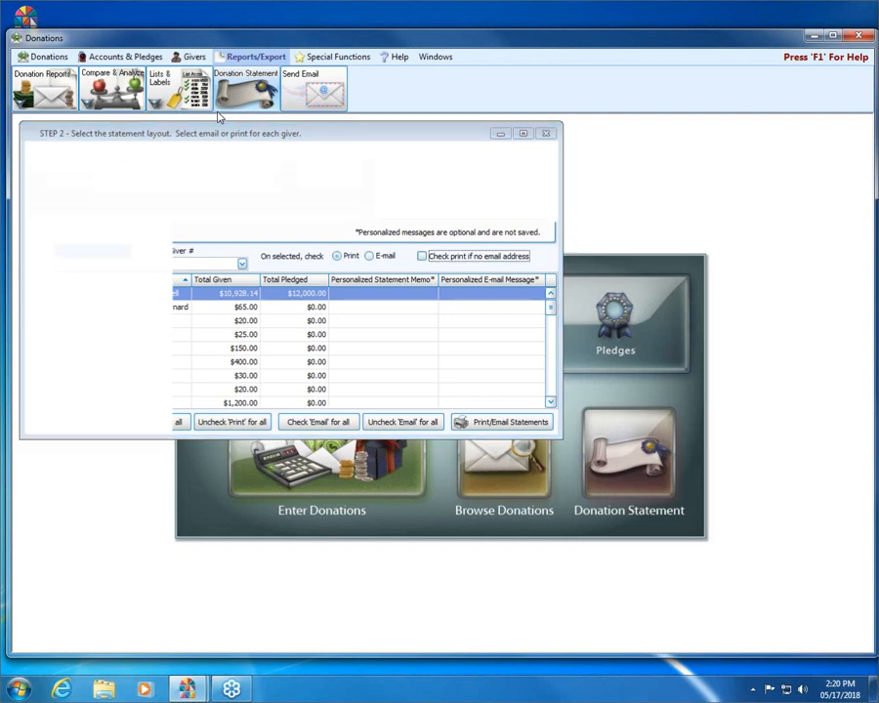
# - Start Add Membership Individual from the Givers ribbon, leaving the Category dropdown unset
pyautogui.click(193, 57)
pyautogui.click(90, 80)
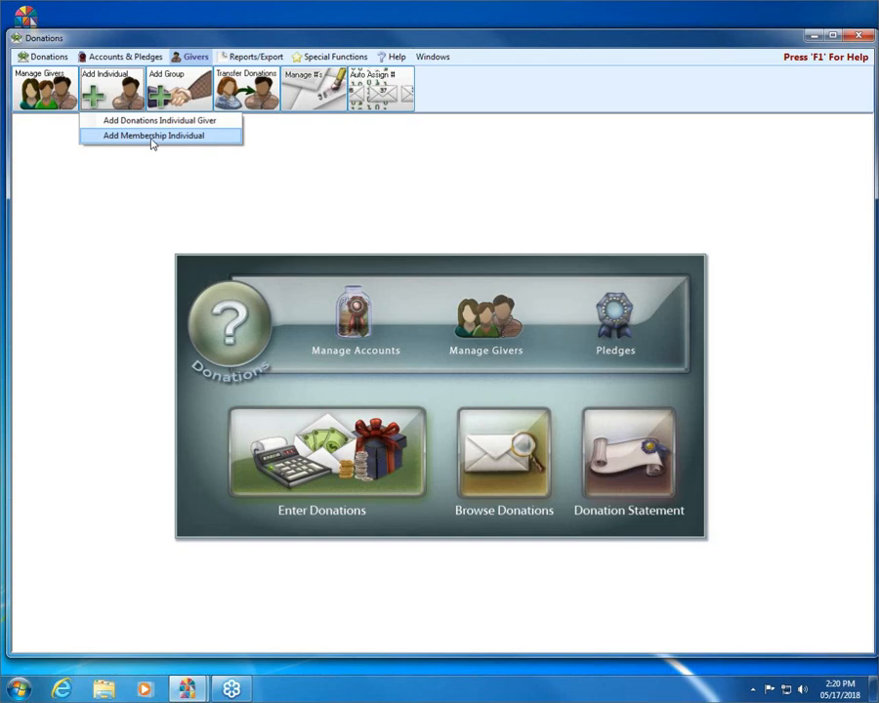
pyautogui.click(151, 137)
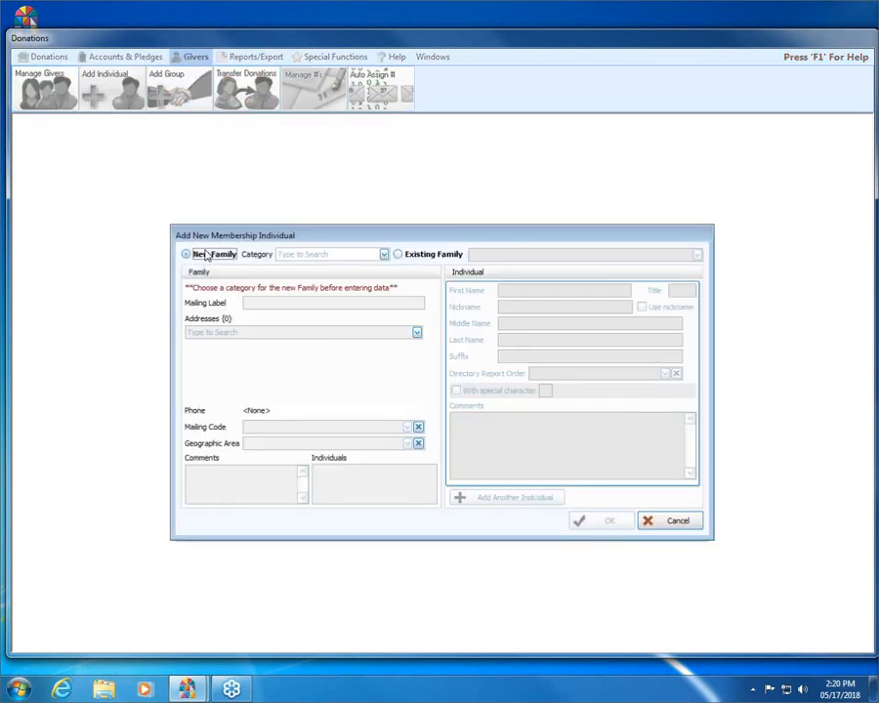
pyautogui.click(384, 254)
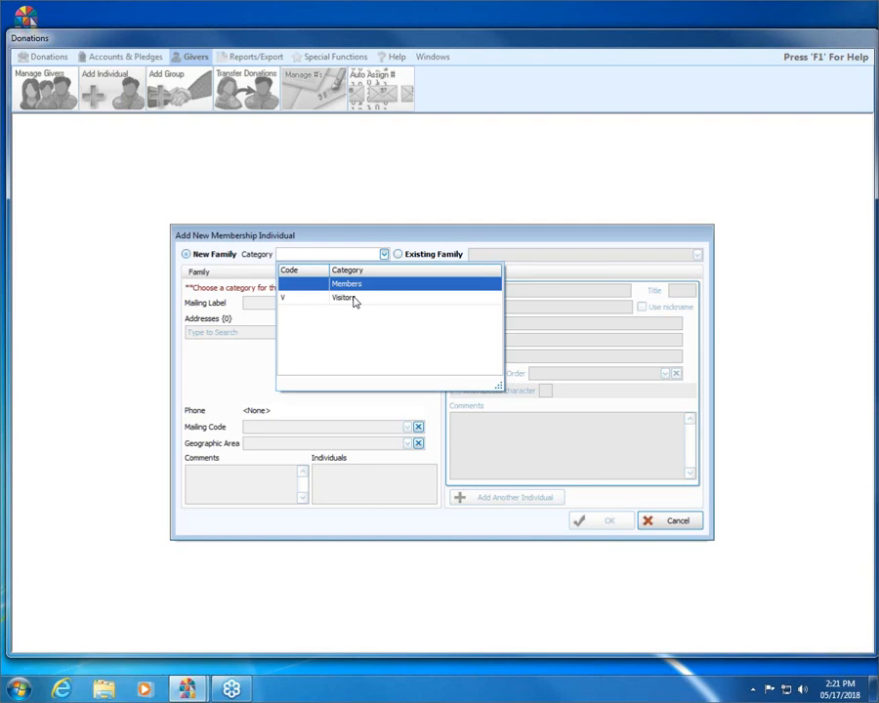
pyautogui.click(385, 255)
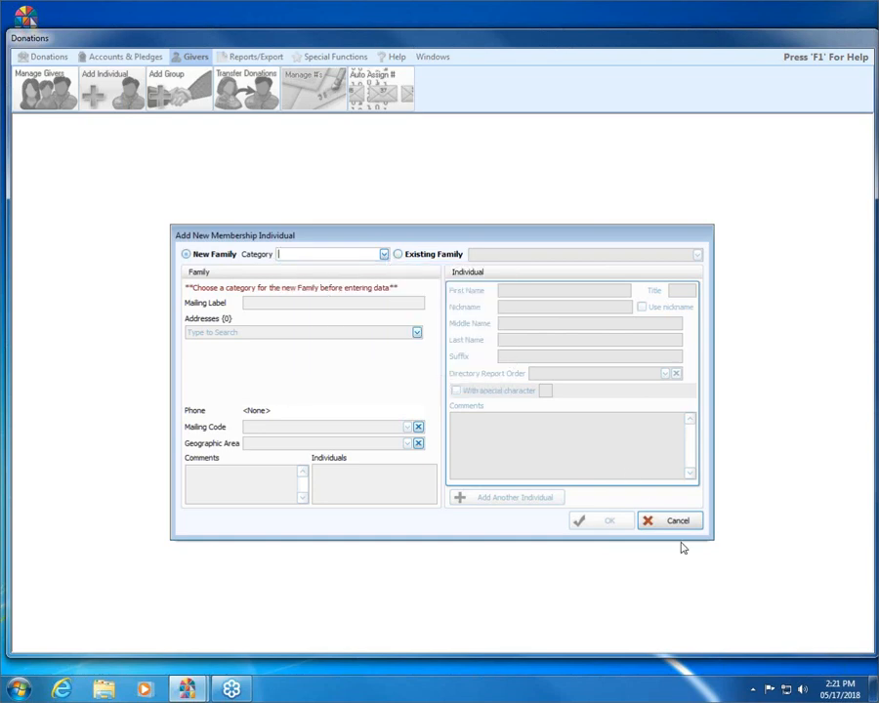